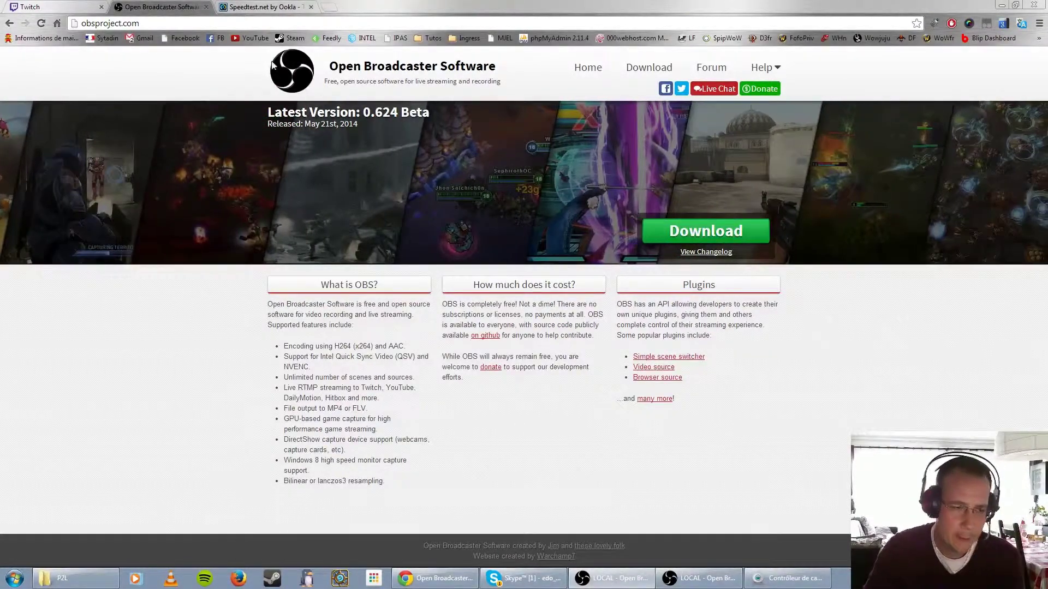
# Run a connection speed test on Speedtest.net
pyautogui.click(263, 8)
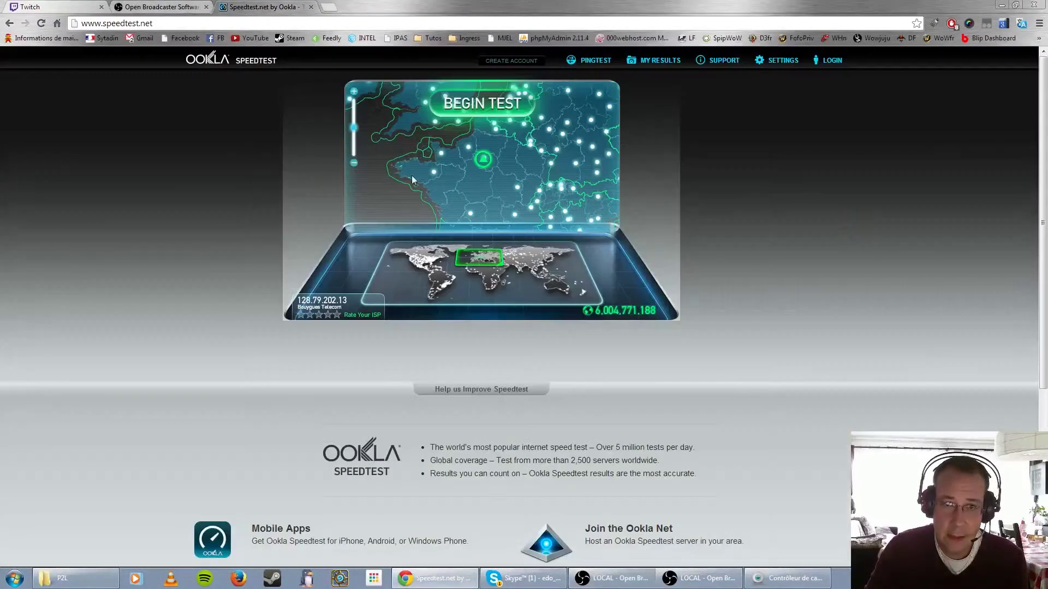
pyautogui.click(473, 107)
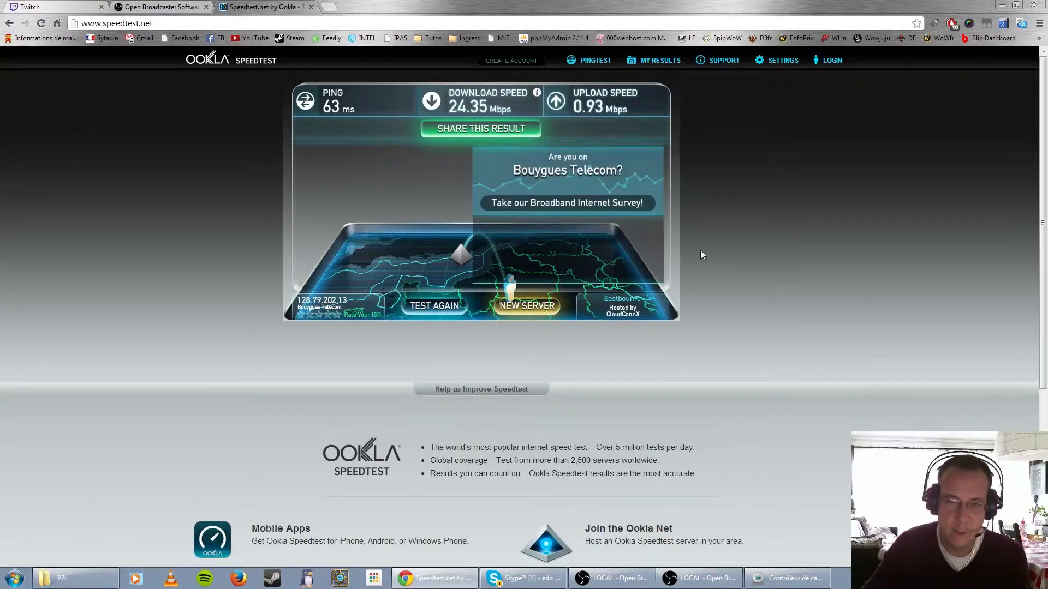
# Switch to Open Broadcaster Software and examine the sources of the existing scenes, including Tuto and SOLO
pyautogui.click(703, 585)
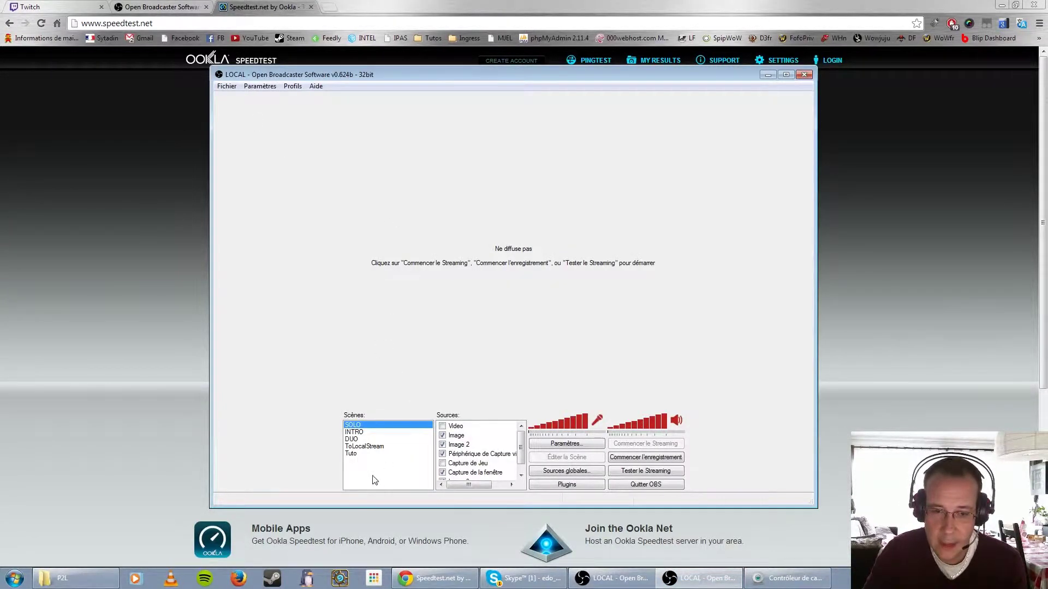
pyautogui.click(364, 432)
pyautogui.click(362, 448)
pyautogui.click(360, 454)
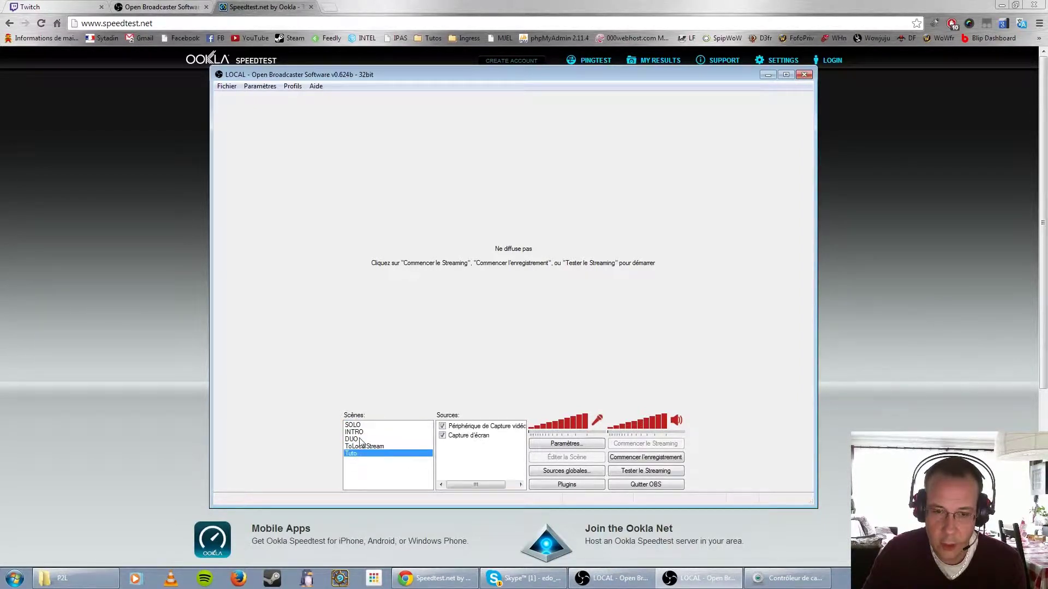
pyautogui.click(360, 425)
pyautogui.scroll(-1, 522, 453)
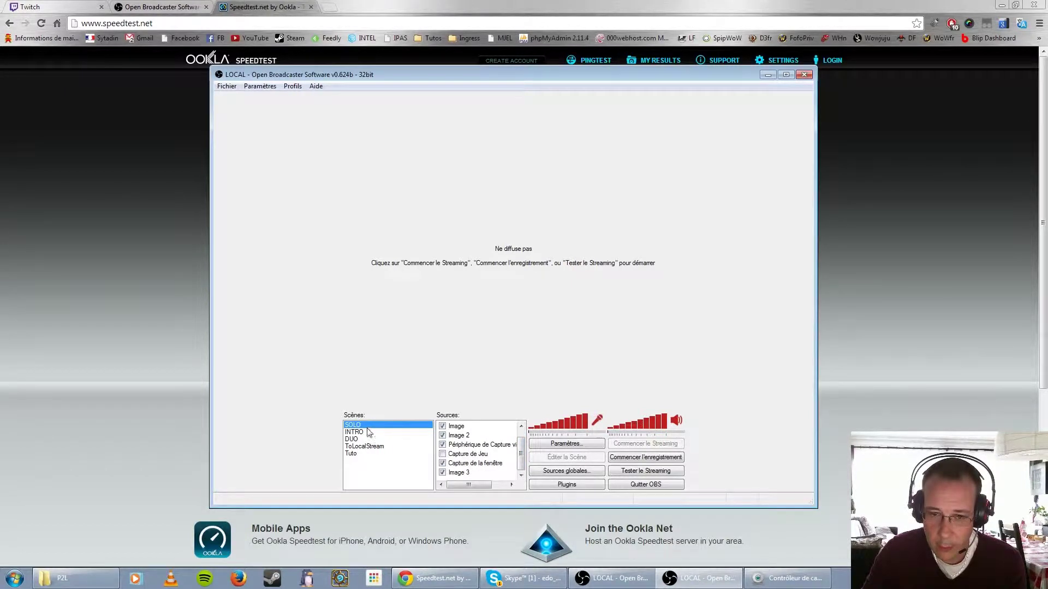
pyautogui.scroll(1, 521, 445)
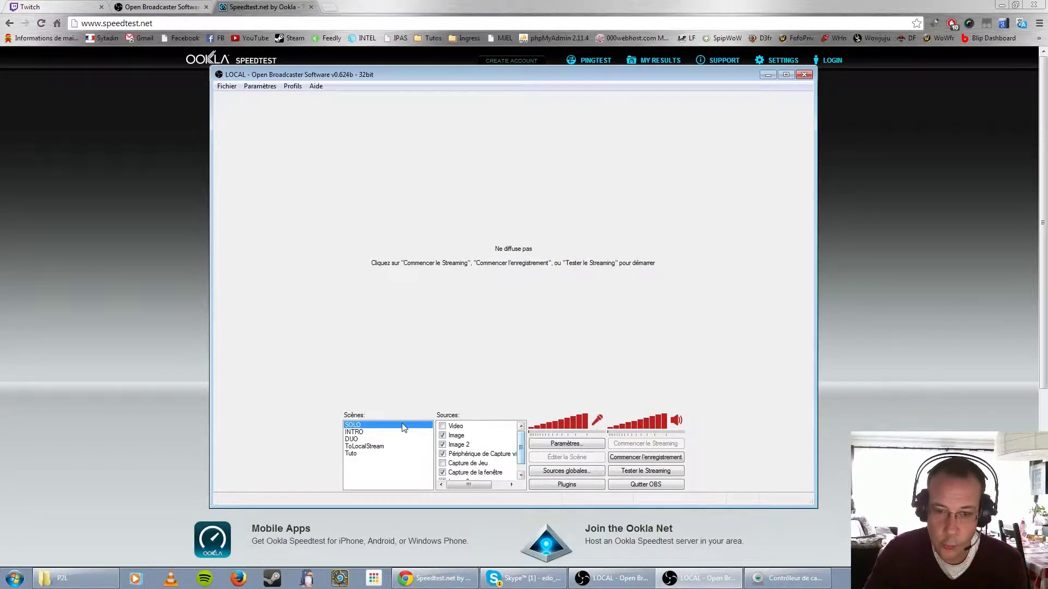
pyautogui.scroll(-1, 521, 462)
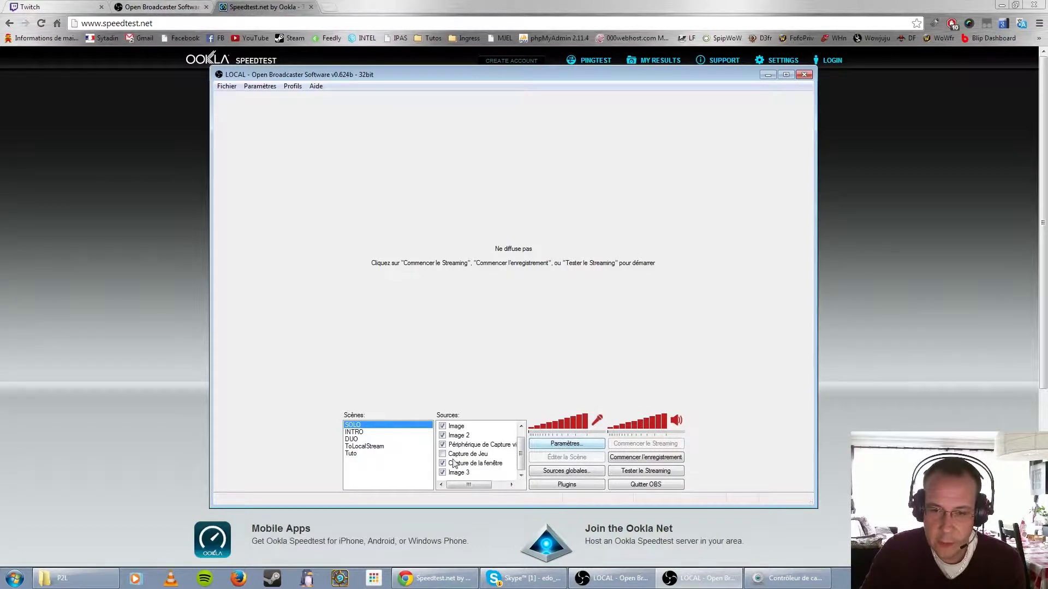
# Open the encoding settings and examine the maximum video bitrate
pyautogui.click(566, 448)
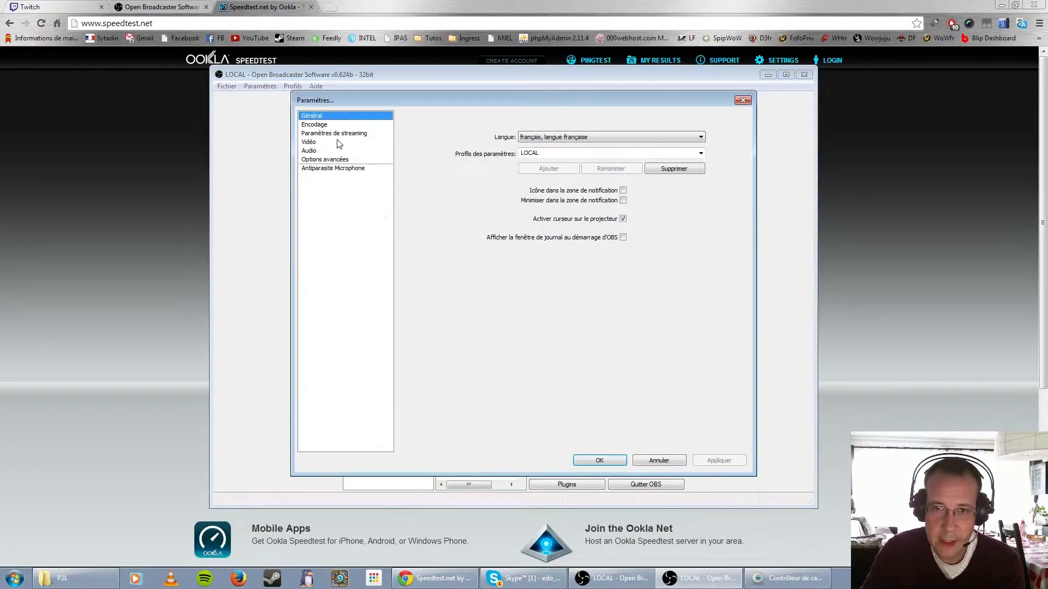
pyautogui.click(326, 126)
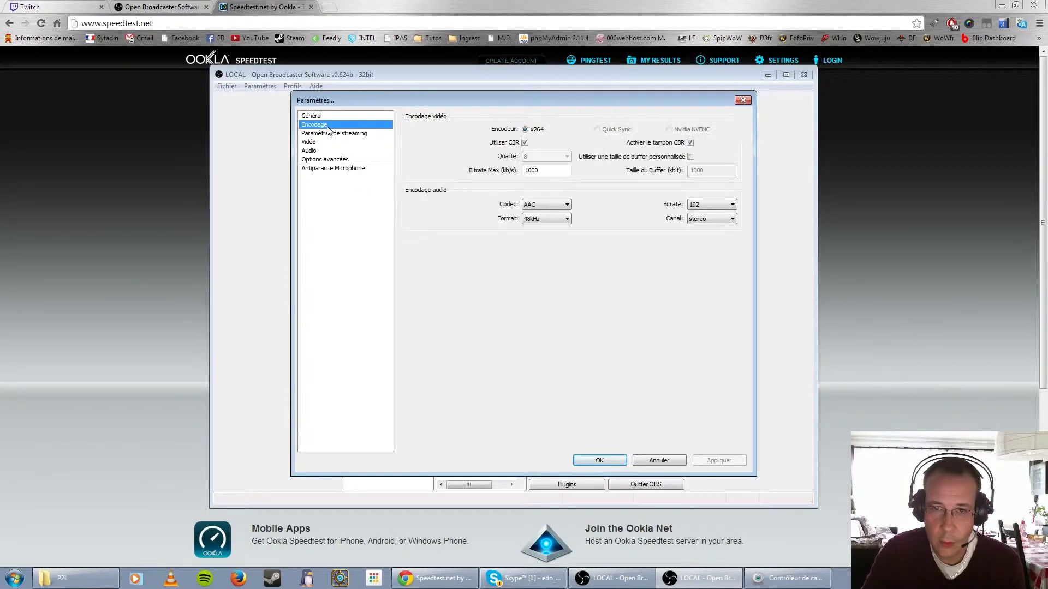
pyautogui.moveTo(551, 170); pyautogui.dragTo(503, 172)
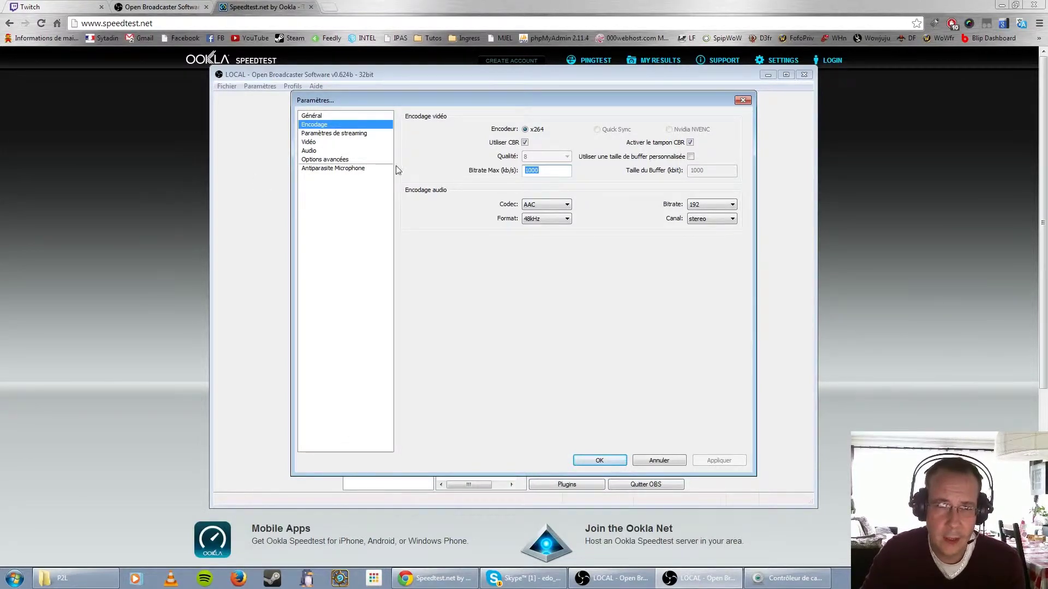
pyautogui.click(546, 170)
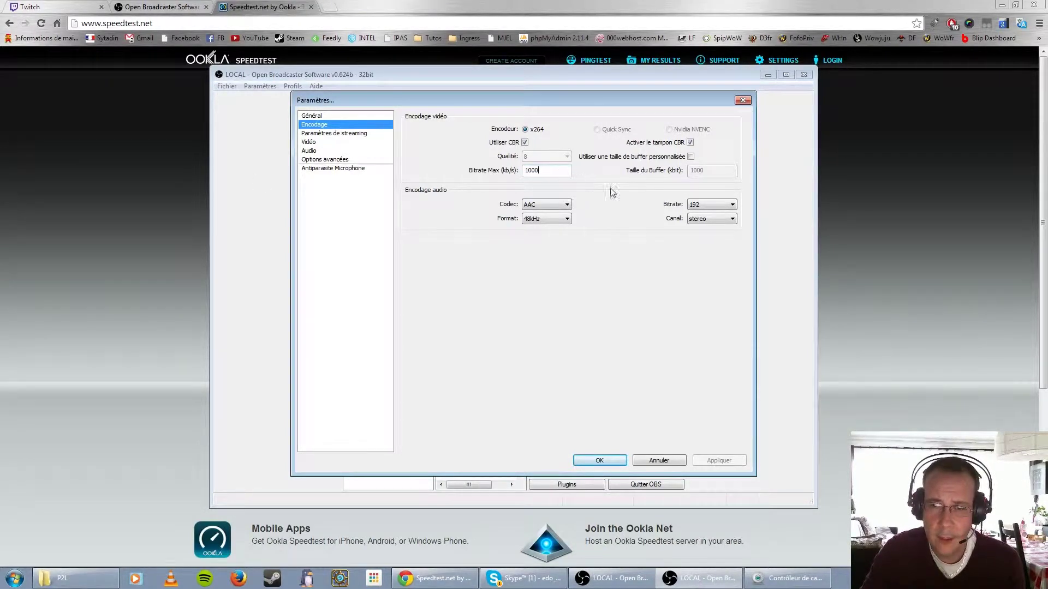
# Try an audio bitrate of 112 and maximum video bitrates of 700 and 600 kb/s, and discard the changes
pyautogui.click(705, 209)
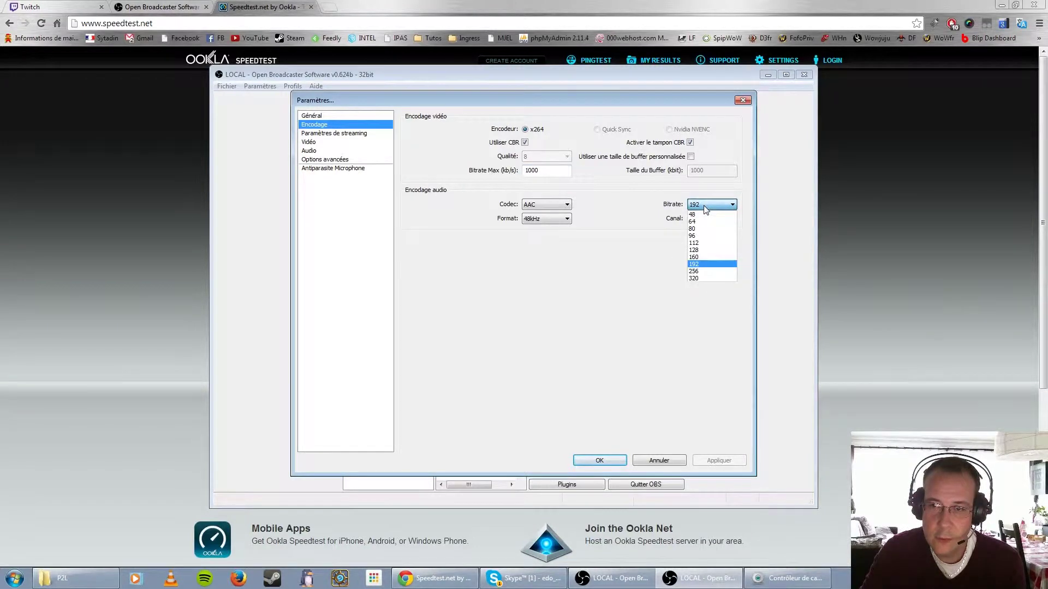
pyautogui.click(706, 244)
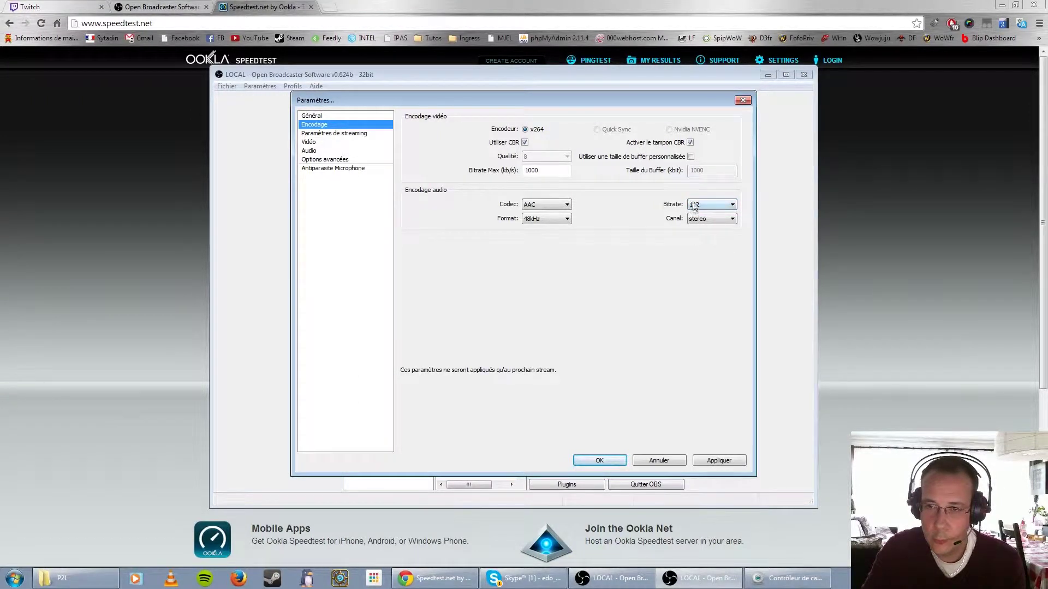
pyautogui.moveTo(557, 170); pyautogui.dragTo(475, 170)
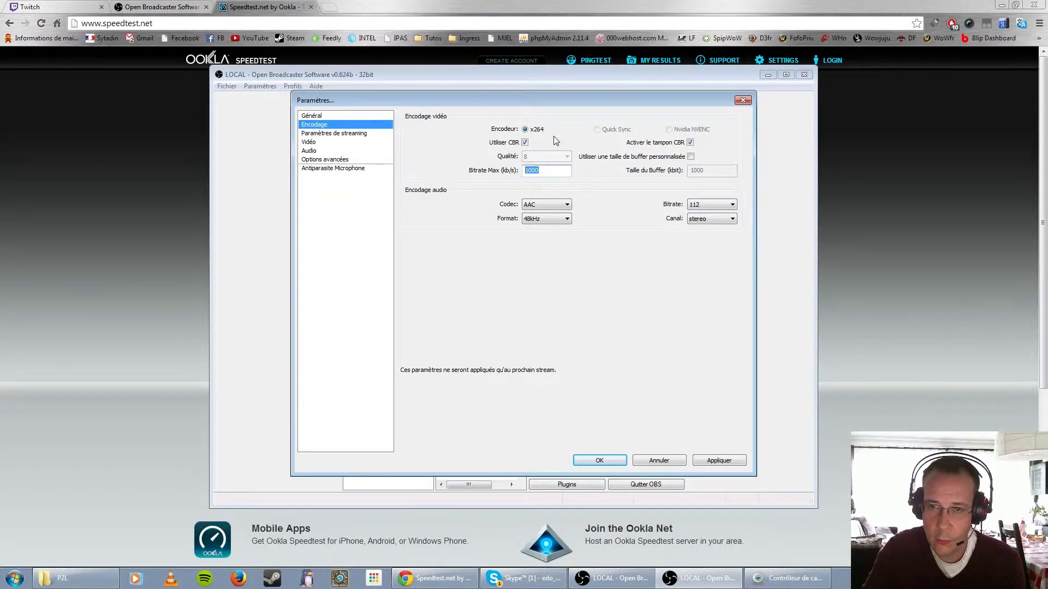
pyautogui.write('7')
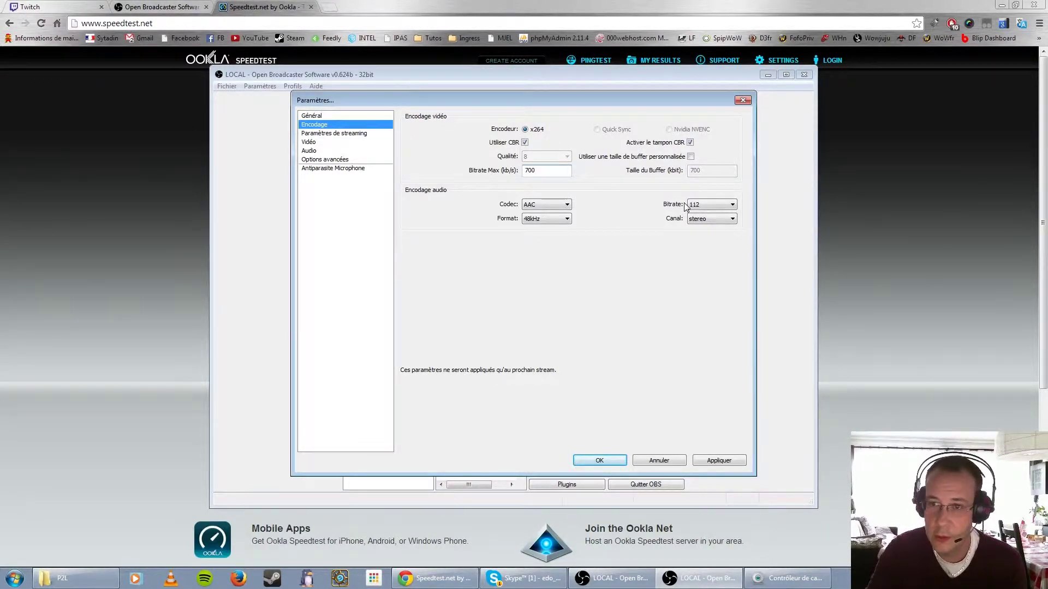
pyautogui.doubleClick(534, 171)
pyautogui.write('600')
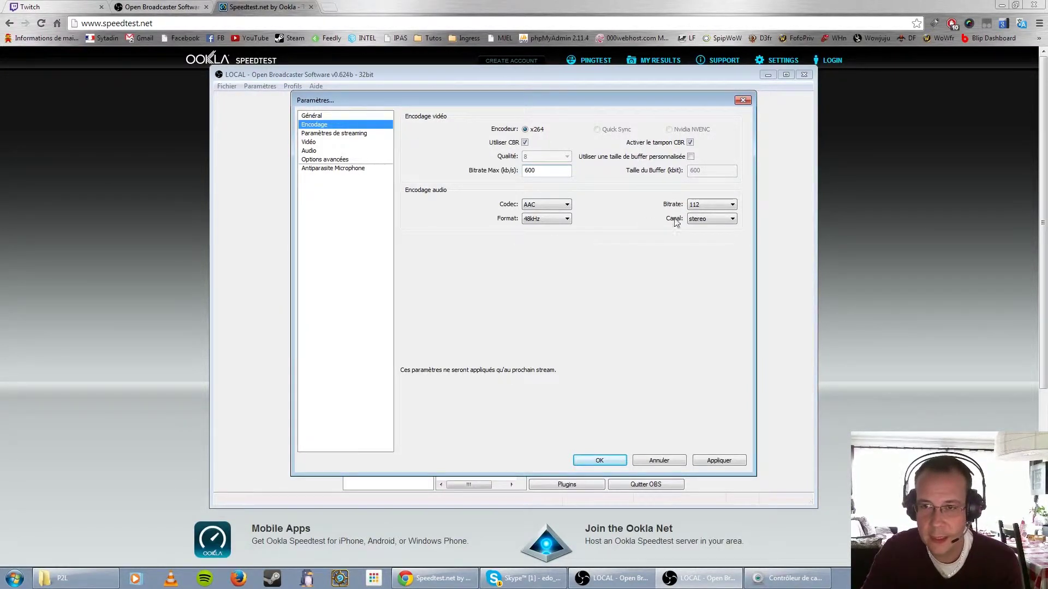
pyautogui.click(333, 134)
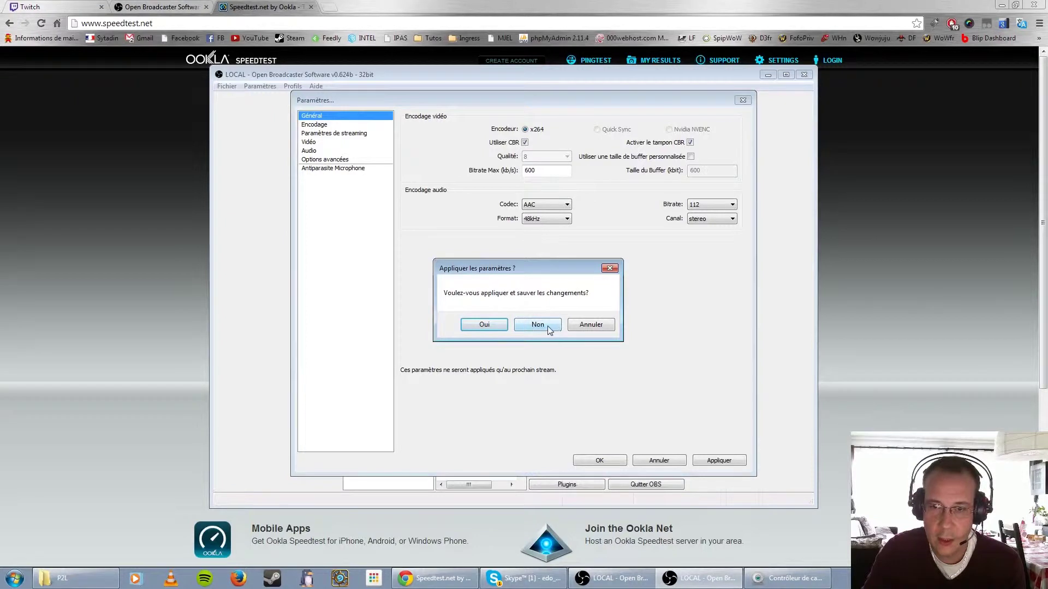
pyautogui.click(541, 326)
# Switch the settings profile to TWITCH and display its encoding settings
pyautogui.click(545, 153)
pyautogui.click(701, 155)
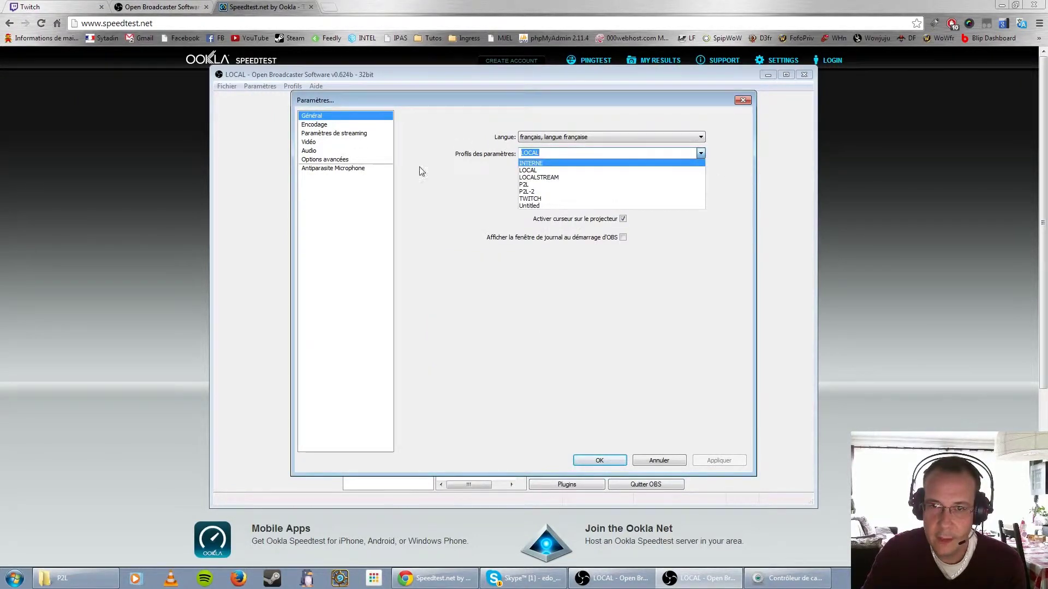
pyautogui.click(549, 199)
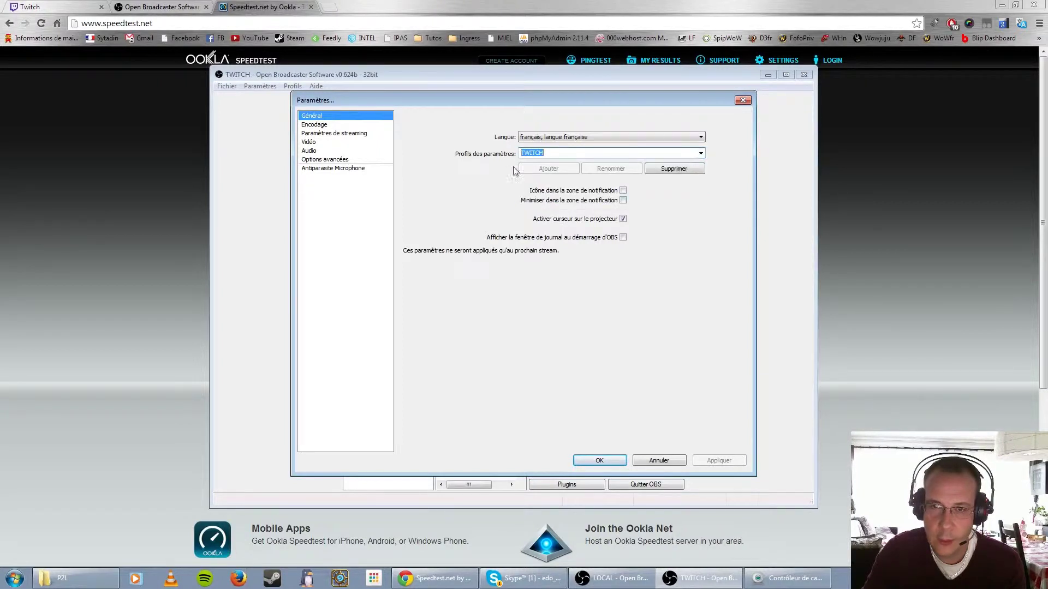
pyautogui.click(331, 127)
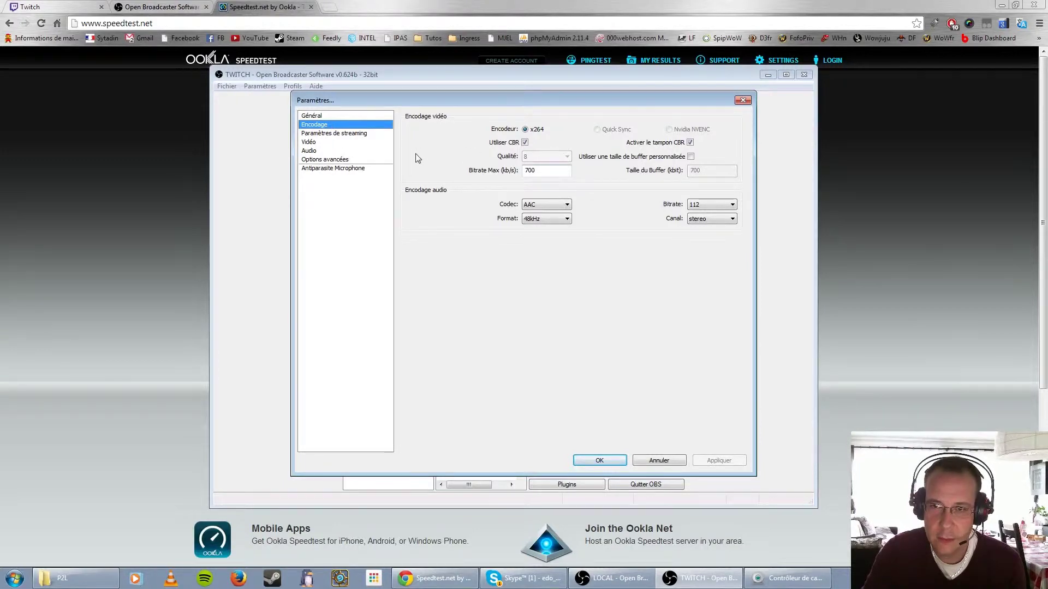
# In the streaming settings, choose Stream en Direct as the mode
pyautogui.click(344, 134)
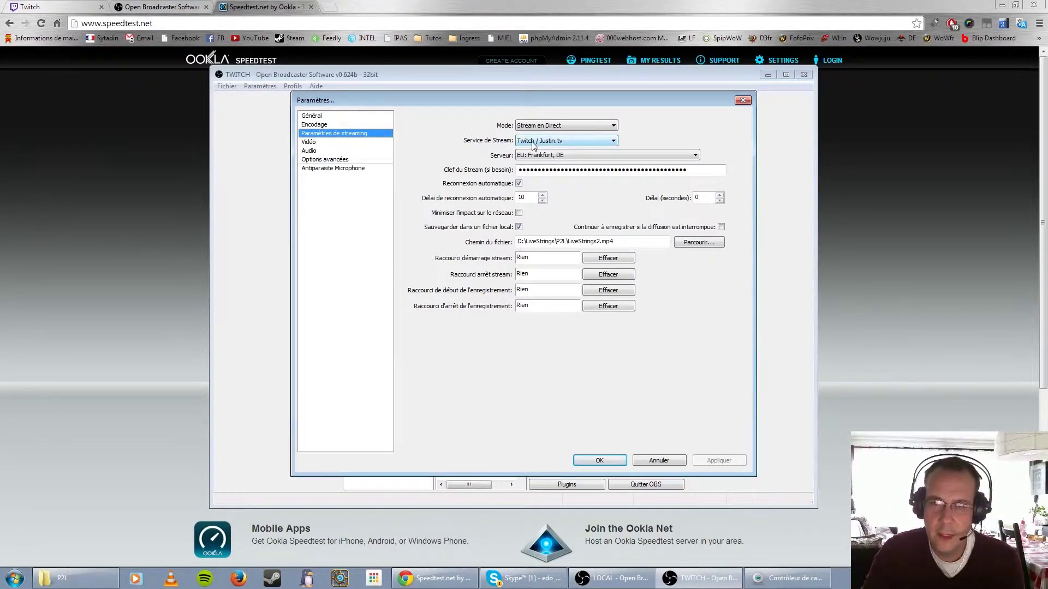
pyautogui.click(553, 125)
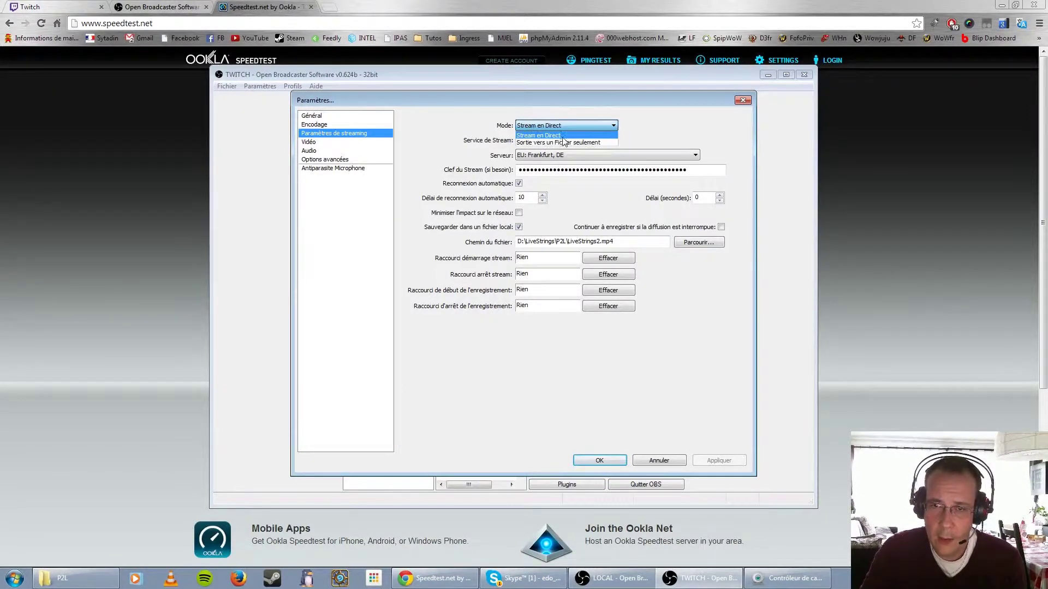
pyautogui.click(560, 137)
# Examine the available stream services and Twitch servers, leaving both selections as they are
pyautogui.click(548, 141)
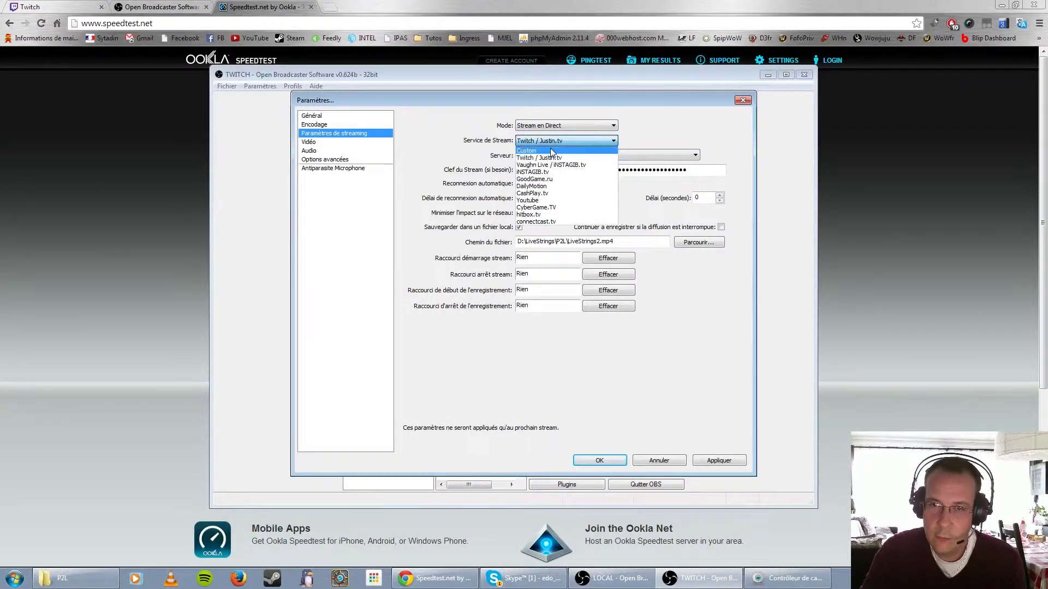
pyautogui.click(431, 143)
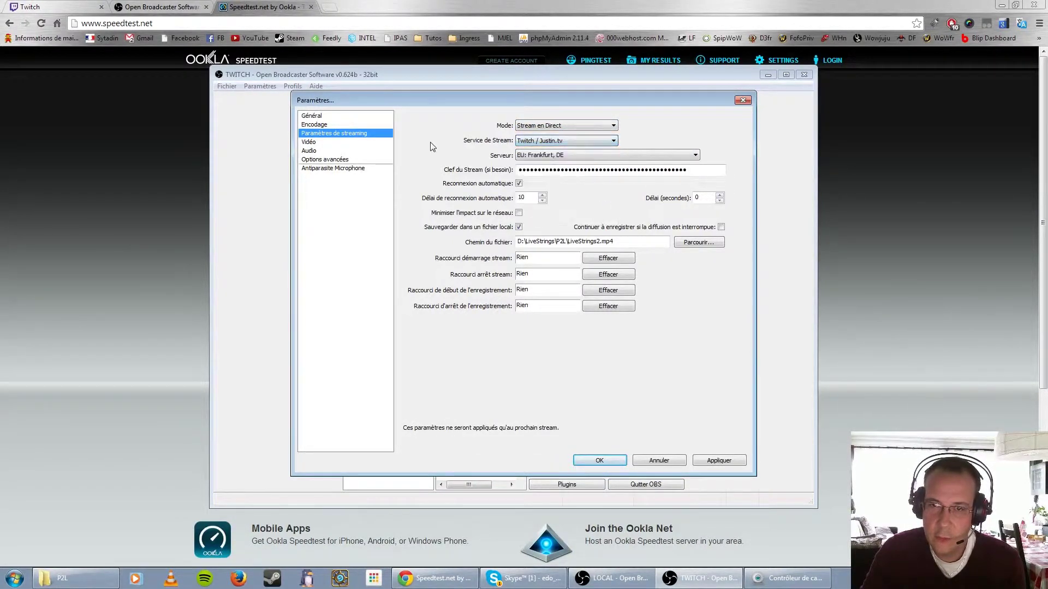
pyautogui.click(581, 155)
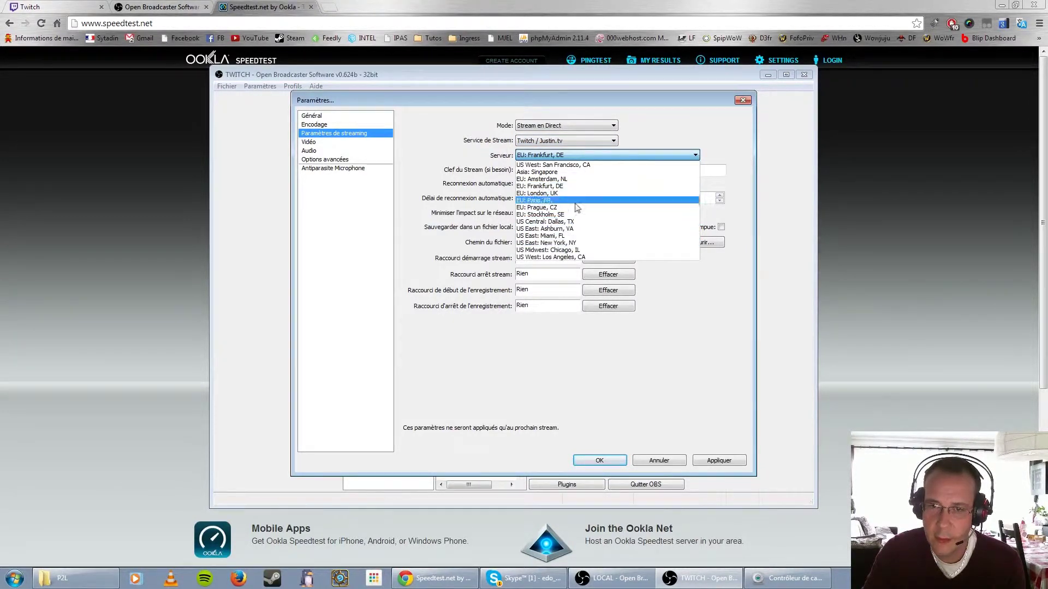
pyautogui.click(452, 158)
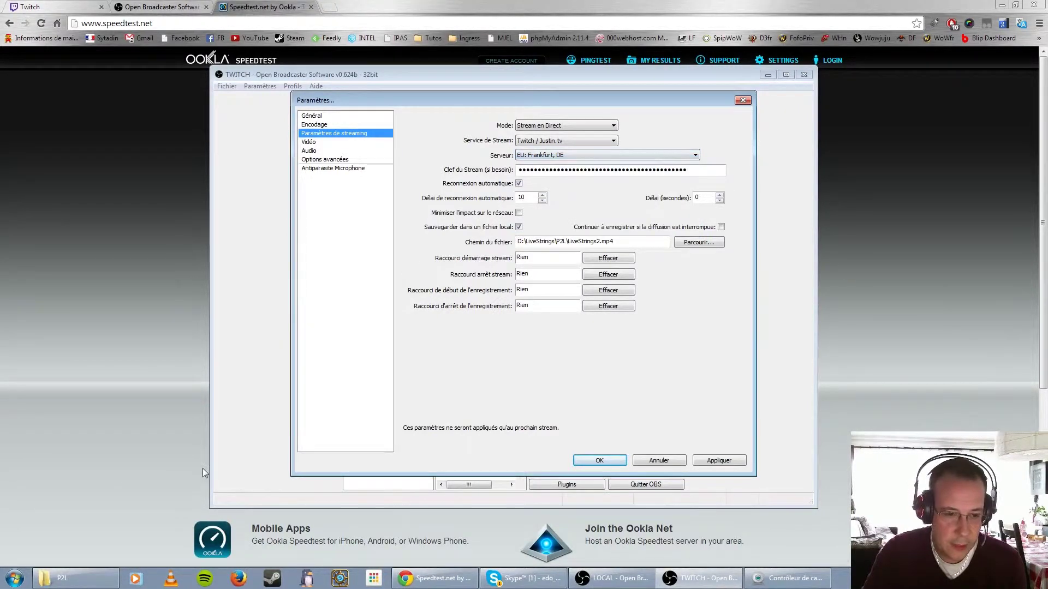
# Launch JTVPing.exe from the LiveStrings\JTVPing folder on drive D and minimize the file explorer
pyautogui.click(72, 587)
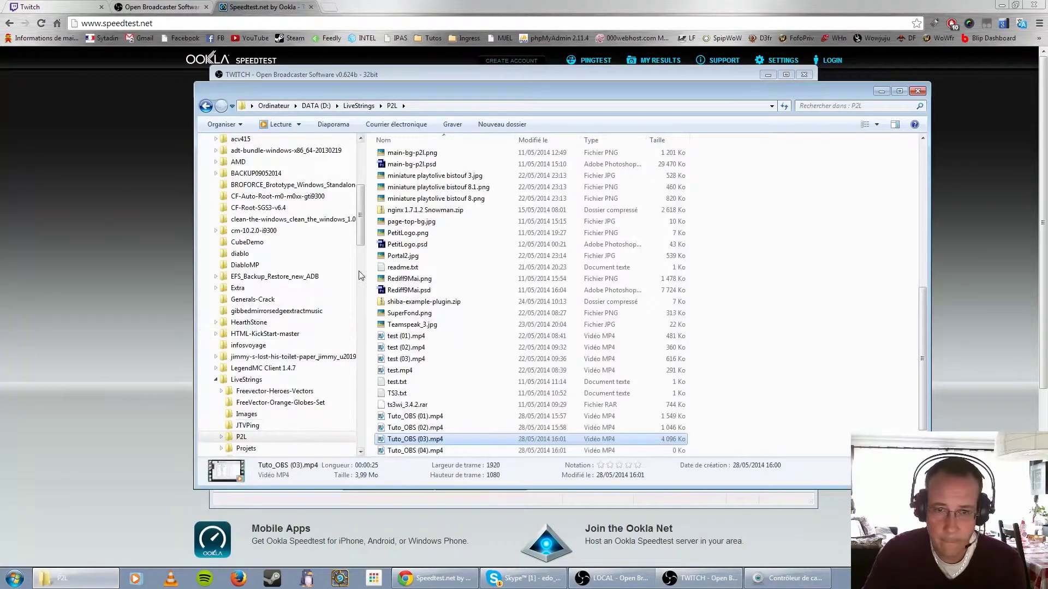
pyautogui.scroll(-4, 359, 265)
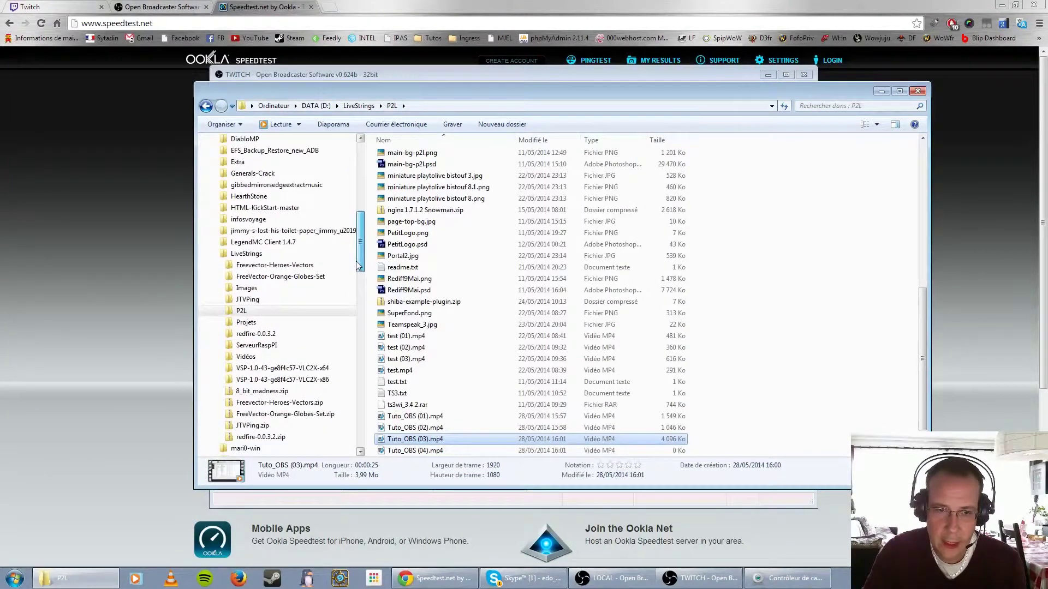
pyautogui.scroll(-1, 359, 265)
pyautogui.click(247, 287)
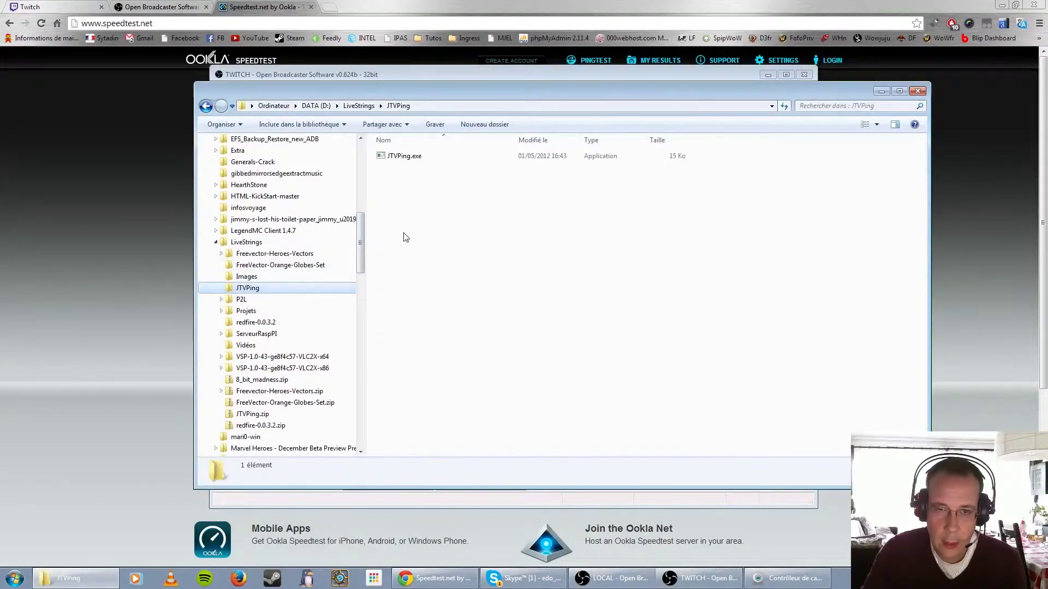
pyautogui.doubleClick(408, 156)
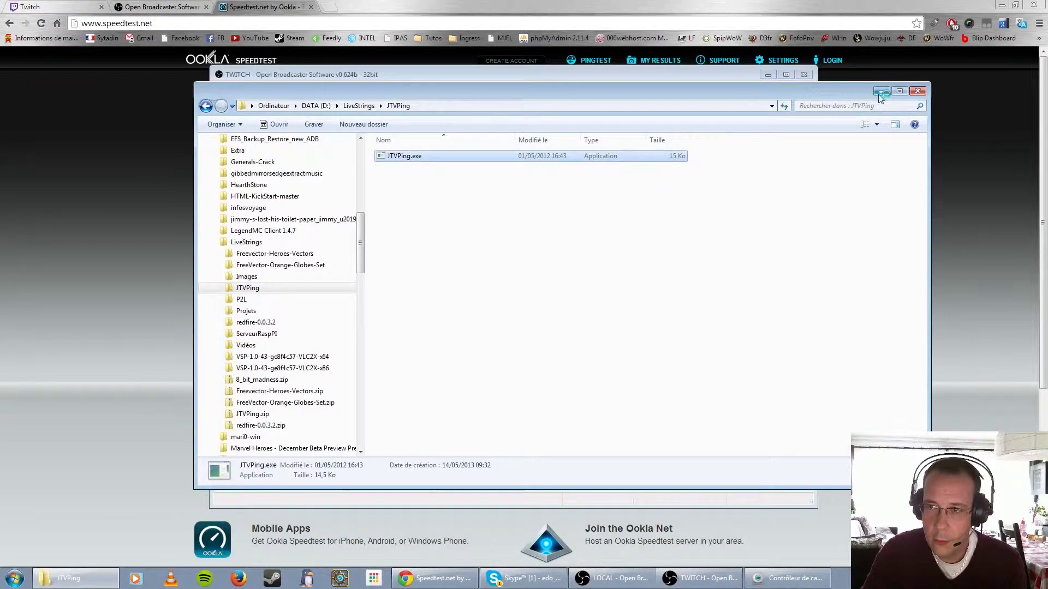
pyautogui.click(881, 91)
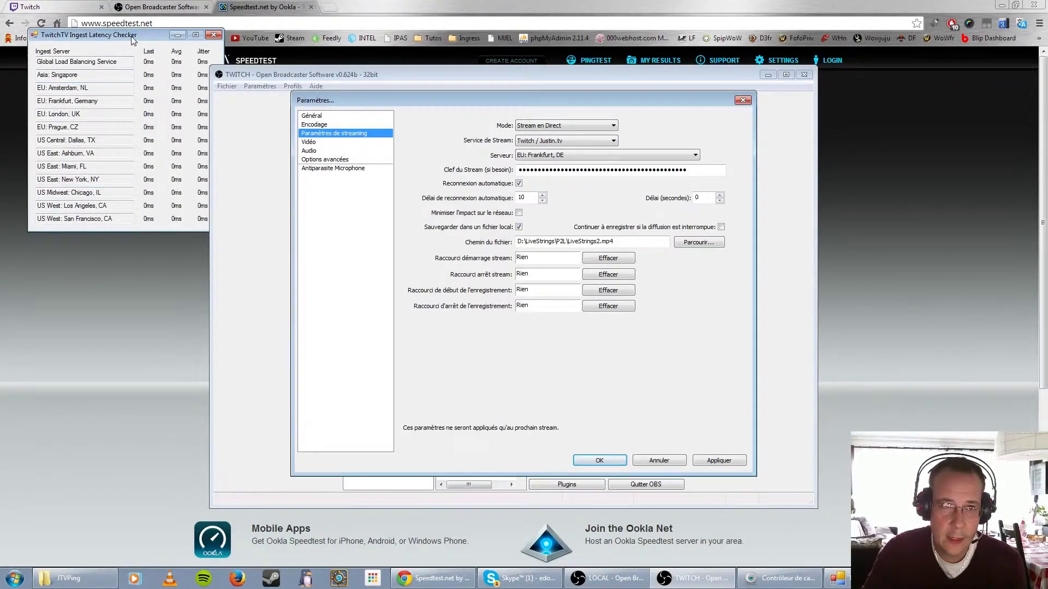
# Bring the TwitchTV latency checker beside the streaming settings and examine the EU: Frankfurt, Germany server's latency and jitter
pyautogui.moveTo(133, 40); pyautogui.dragTo(326, 186)
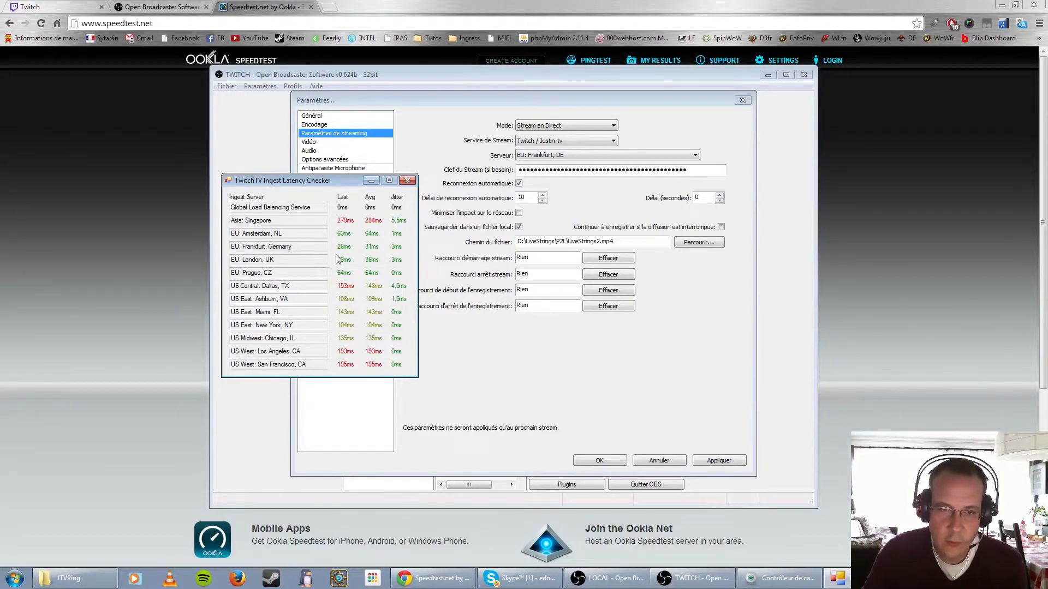
pyautogui.moveTo(295, 246); pyautogui.dragTo(230, 247)
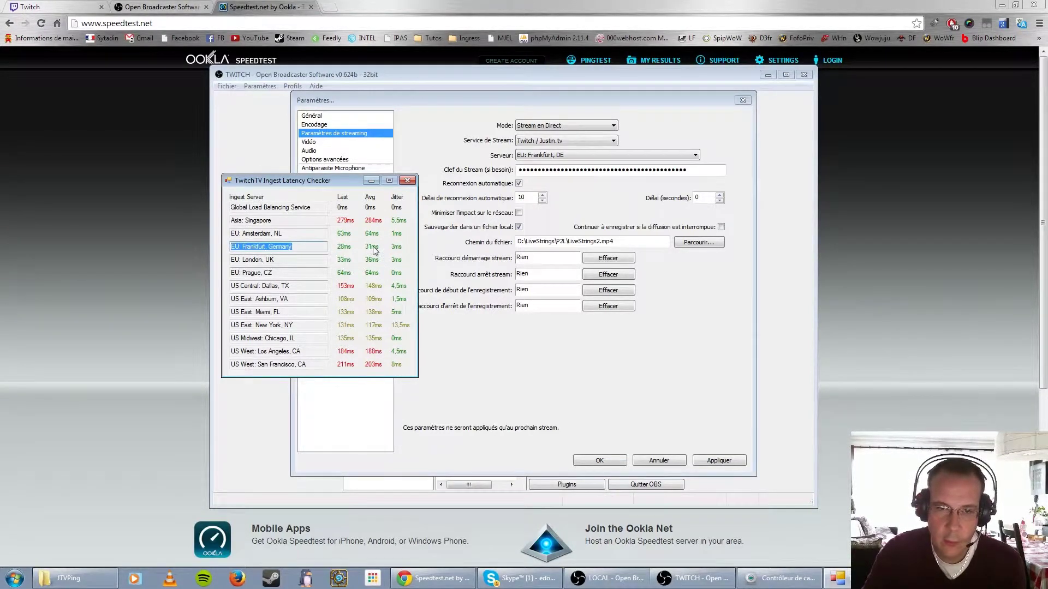
pyautogui.click(315, 247)
pyautogui.moveTo(294, 247); pyautogui.dragTo(236, 246)
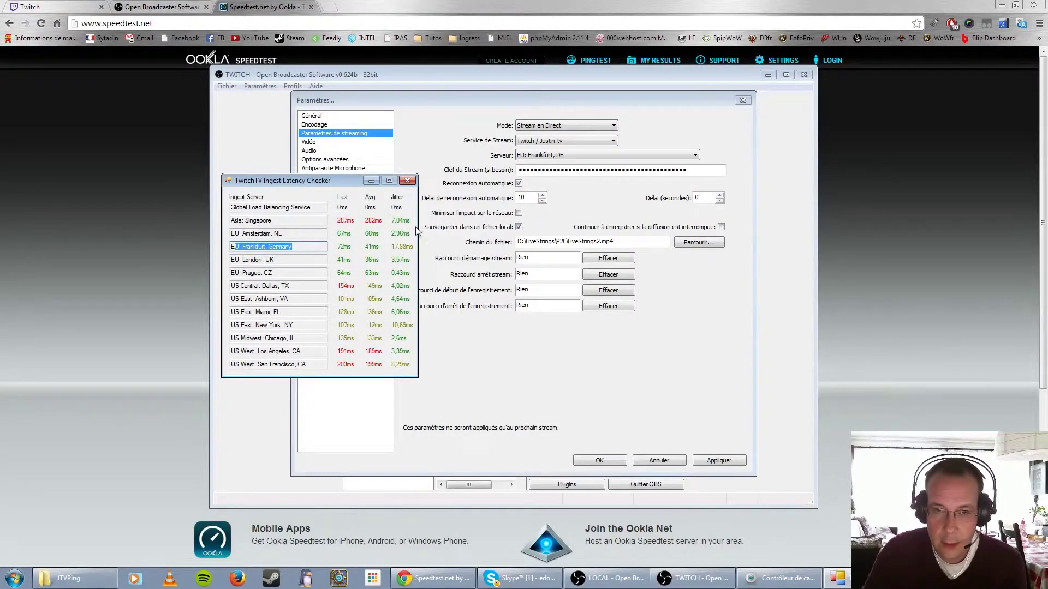
pyautogui.click(311, 245)
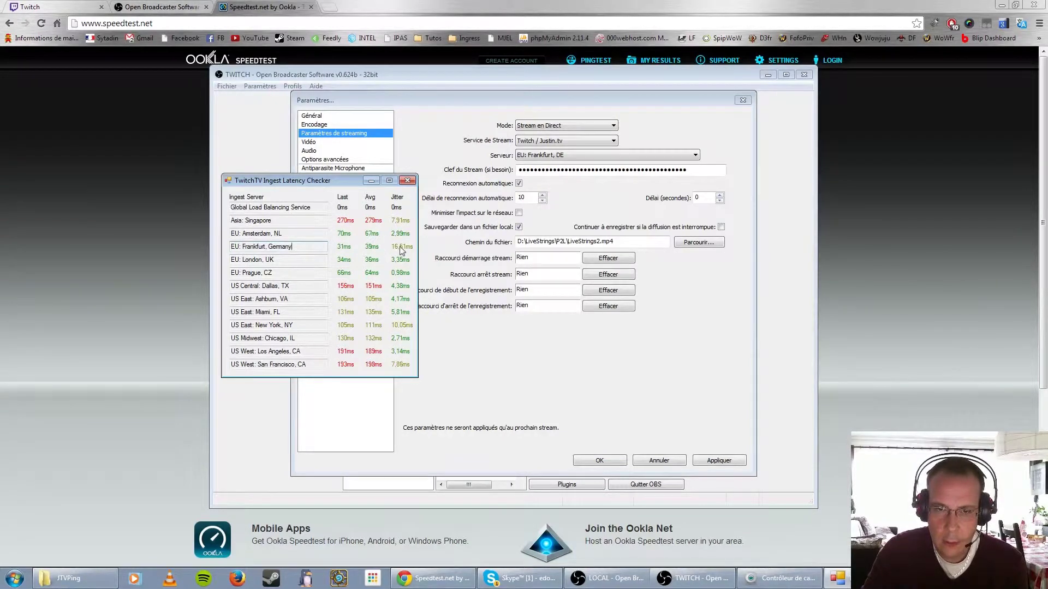
# Close the latency checker and keep EU: Frankfurt, DE as the streaming server
pyautogui.click(405, 182)
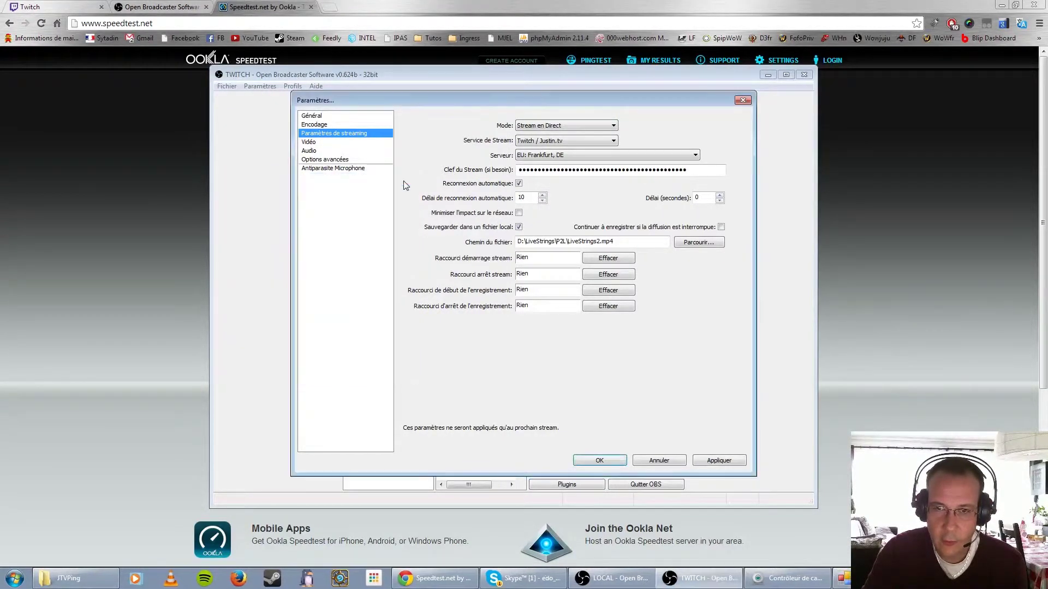
pyautogui.click(542, 157)
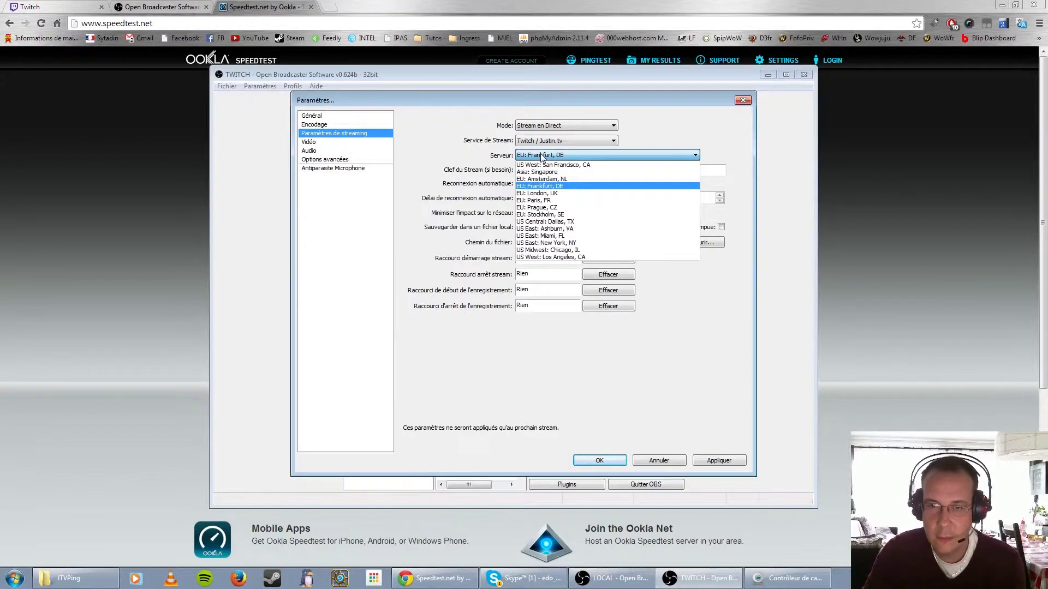
pyautogui.click(542, 157)
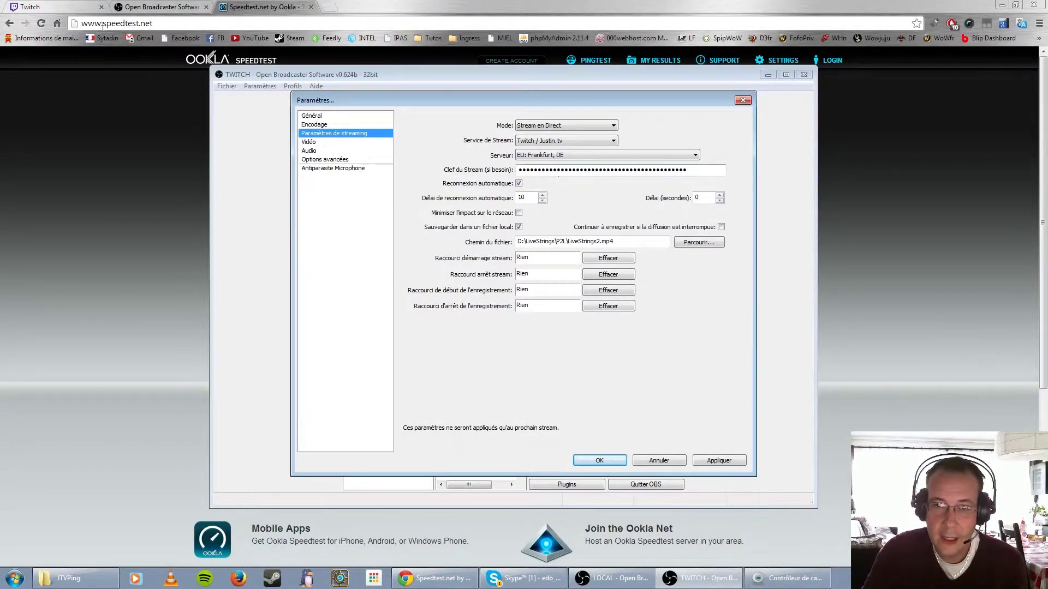
# Switch to the Twitch page in the browser and sign in with the saved account credentials
pyautogui.click(70, 7)
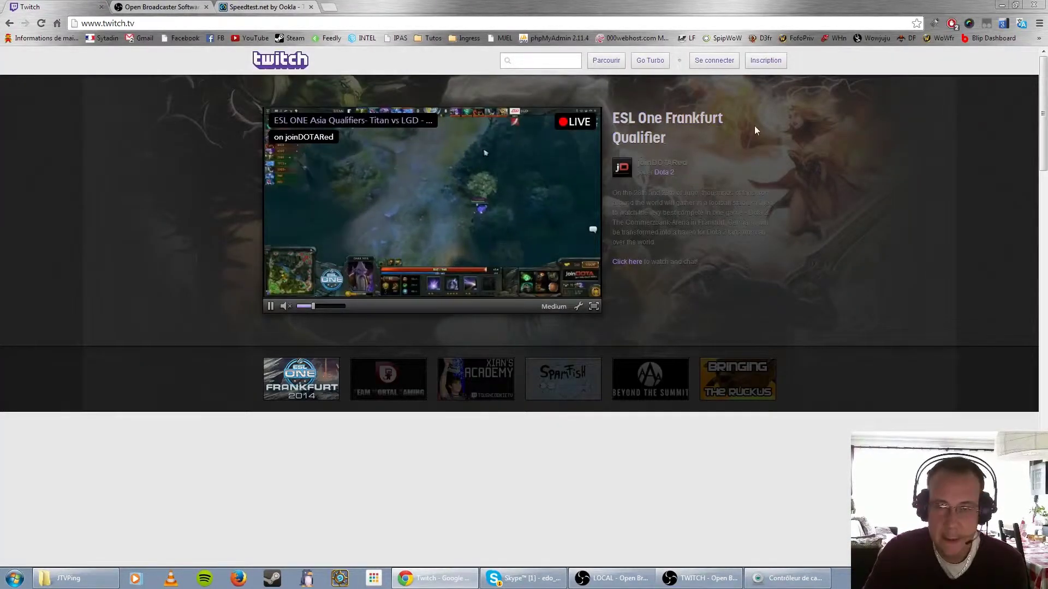
pyautogui.click(716, 63)
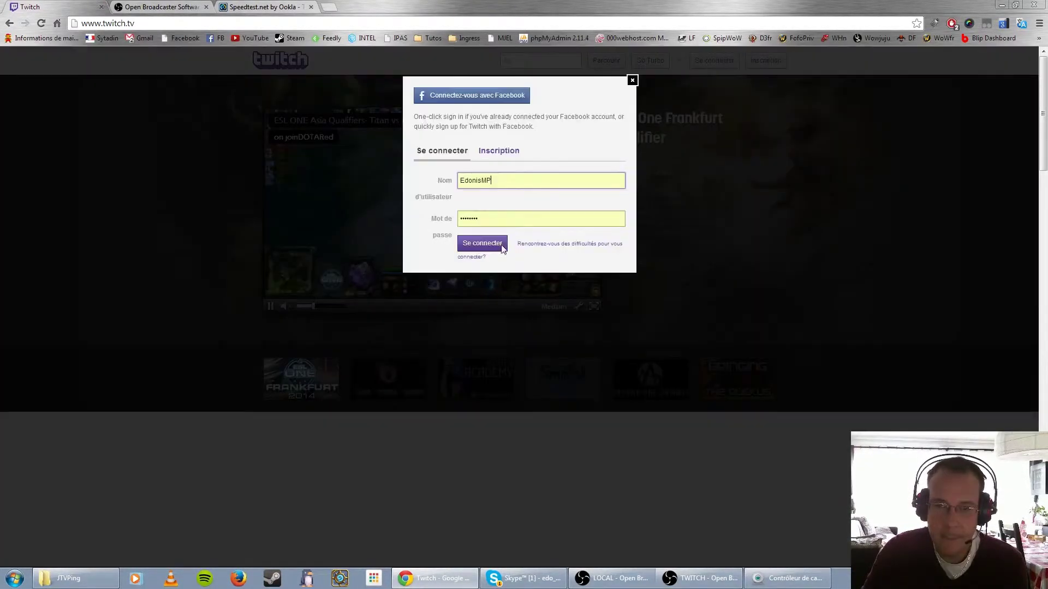
pyautogui.click(485, 247)
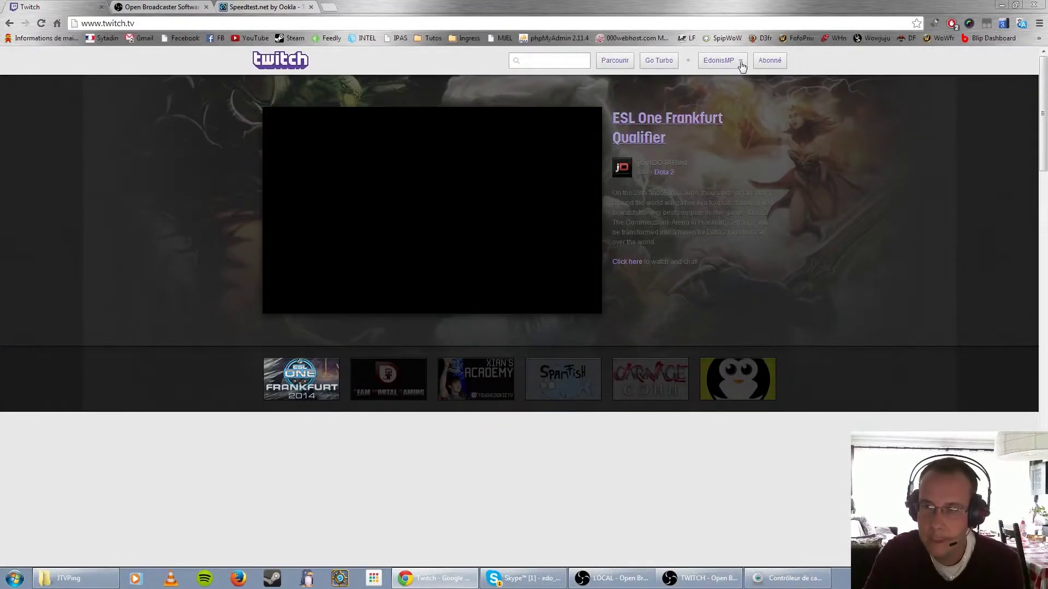
# Open the Stream Key page of the Twitch dashboard and reveal the channel's stream key
pyautogui.click(741, 65)
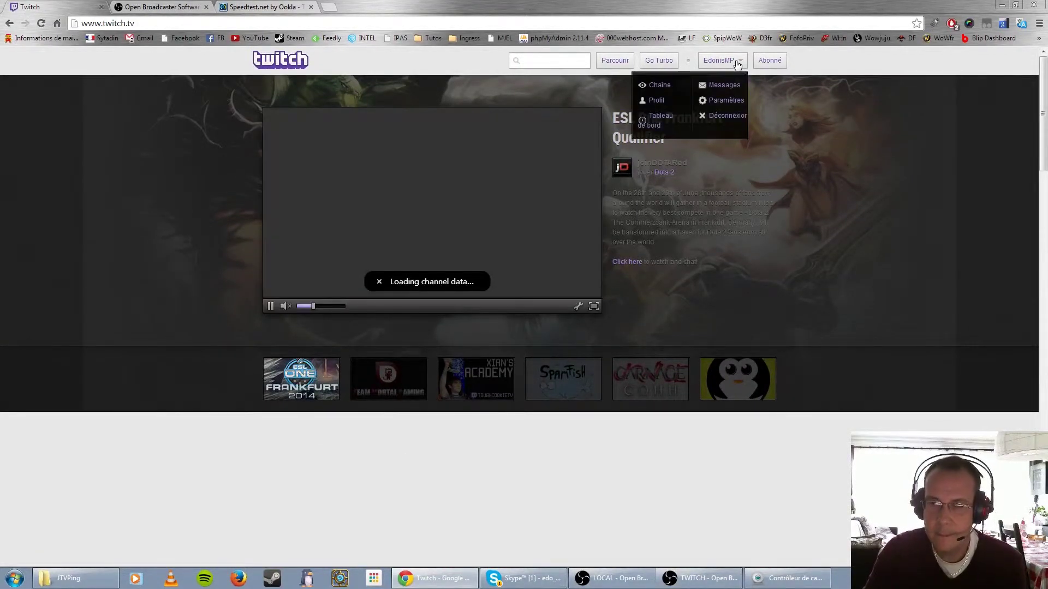
pyautogui.click(660, 118)
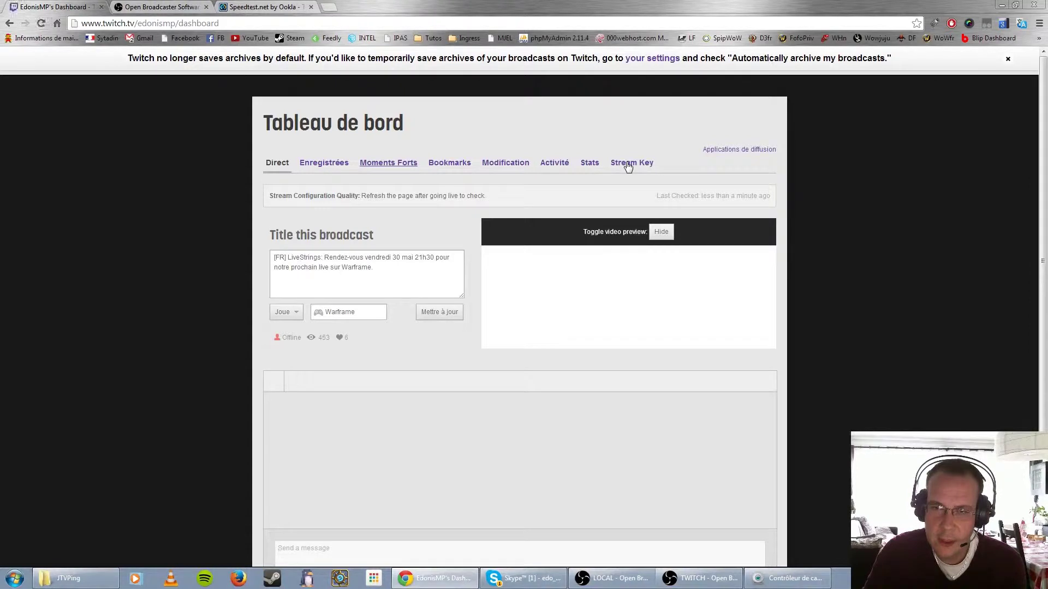
pyautogui.click(627, 163)
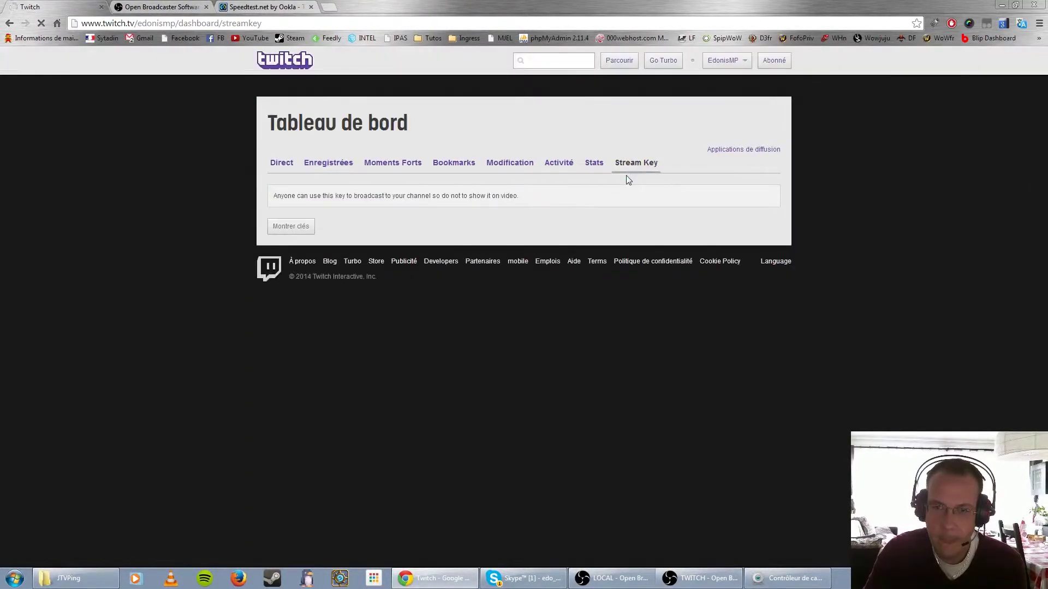
pyautogui.click(304, 228)
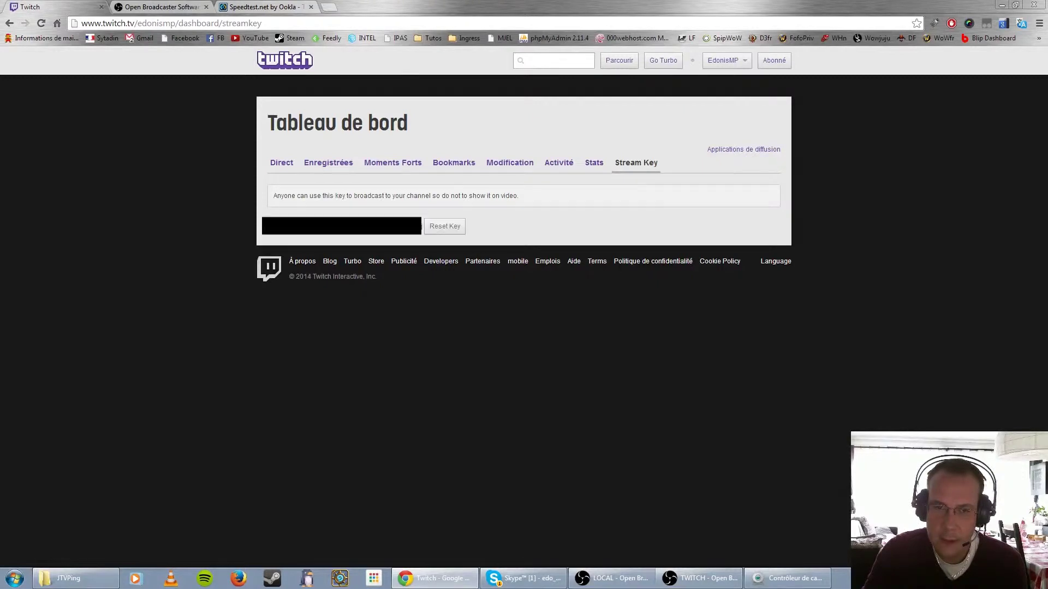
# Select the revealed stream key on Twitch, switch to Open Broadcaster Software and select the contents of the Clef du Stream field
pyautogui.click(421, 226)
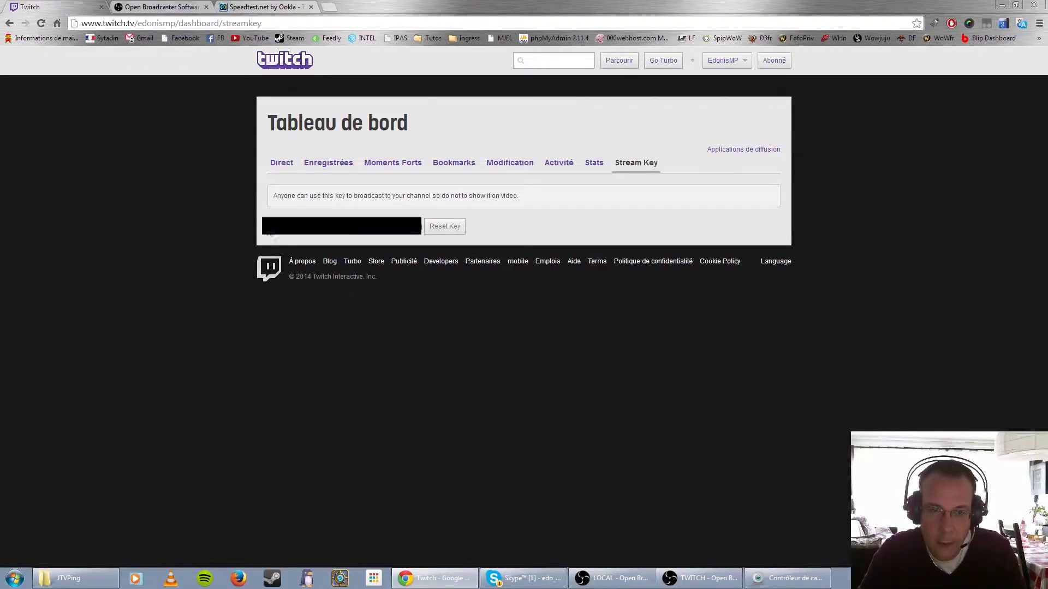
pyautogui.click(423, 225)
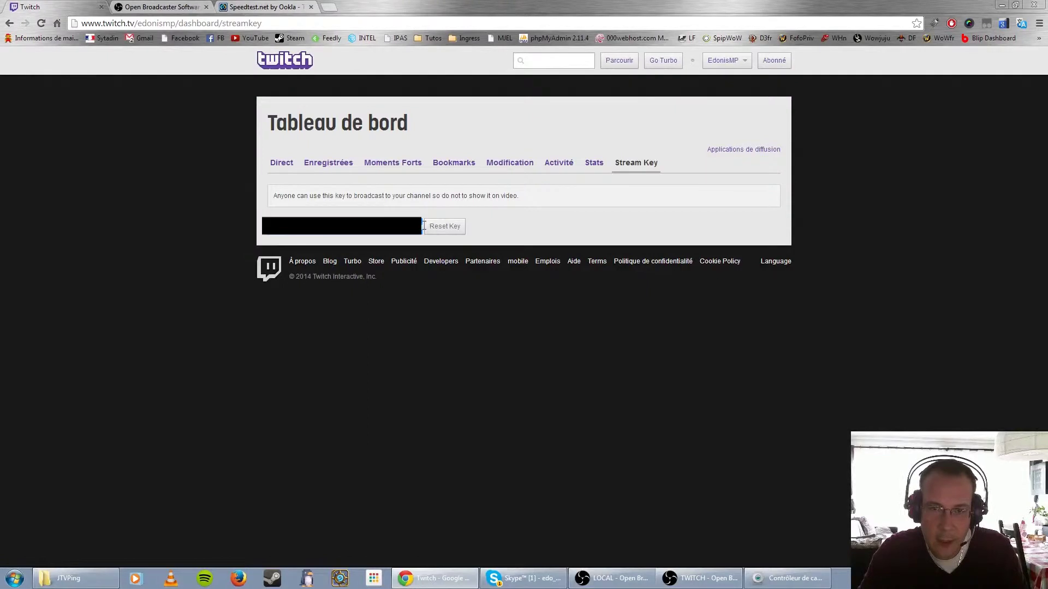
pyautogui.click(678, 582)
pyautogui.doubleClick(690, 170)
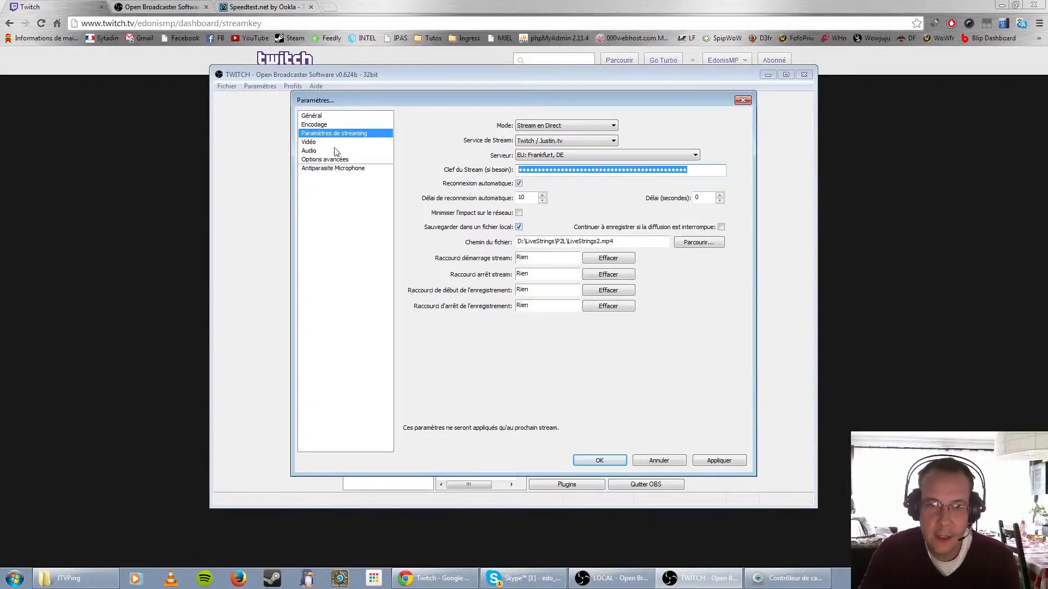
# Leave the streaming settings without saving the pending changes and return to that page
pyautogui.click(310, 143)
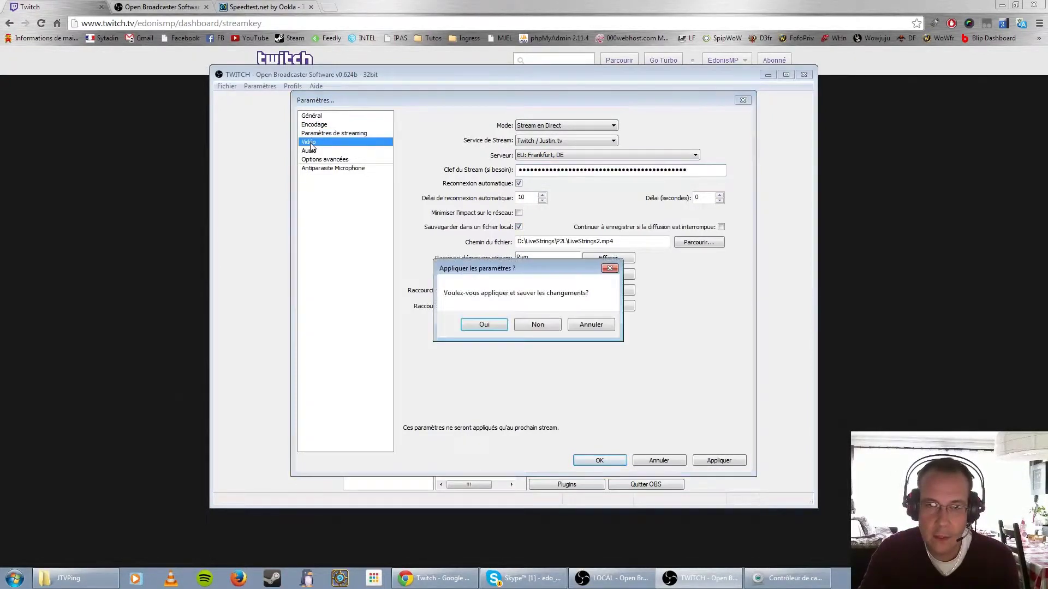
pyautogui.click(538, 329)
pyautogui.click(349, 134)
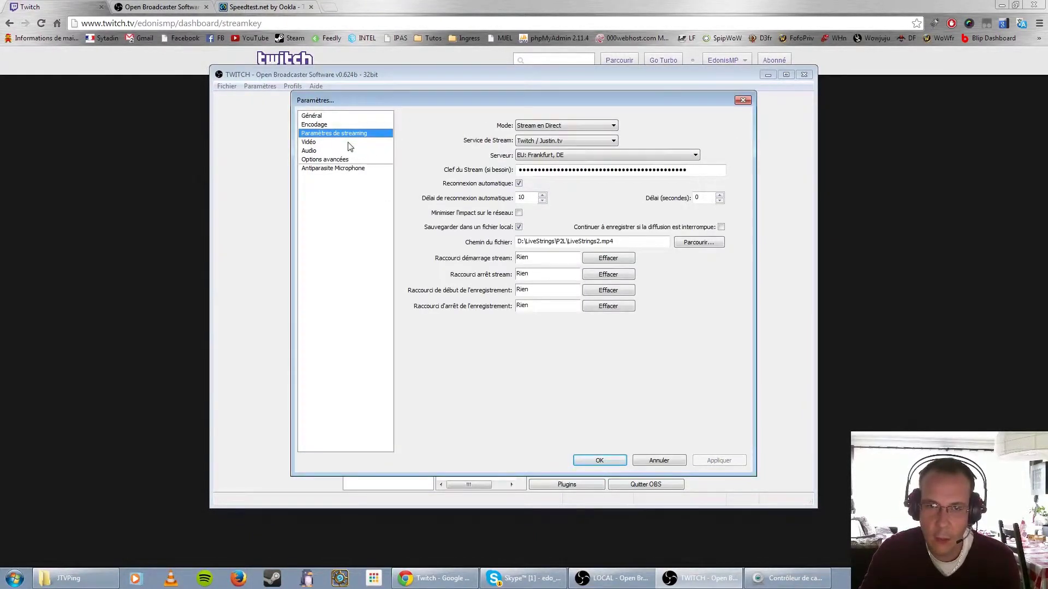
# Examine the available downscale resolutions in the video settings, leaving the selection as it is
pyautogui.click(349, 144)
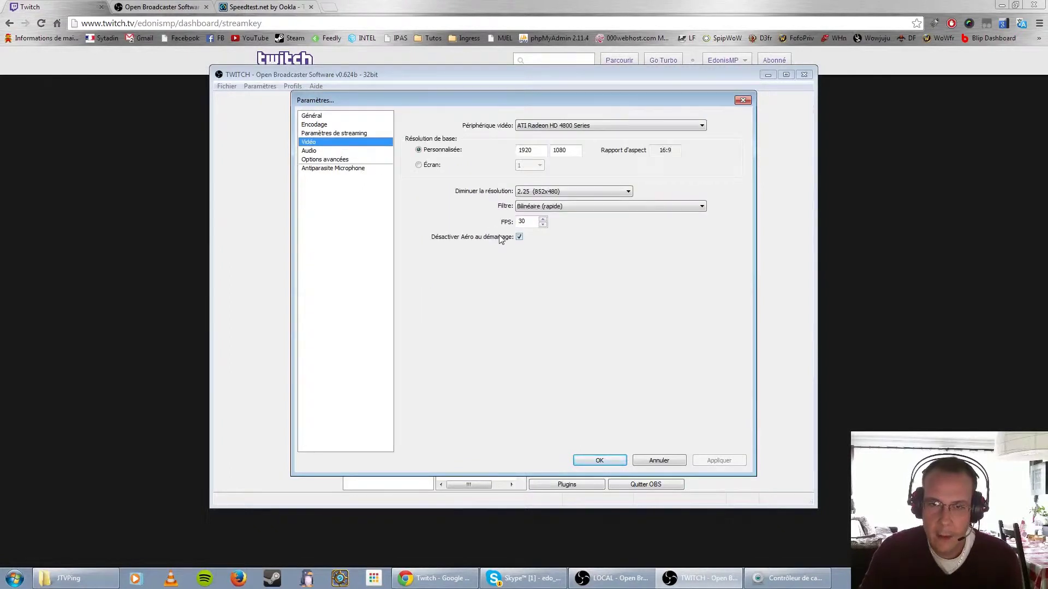
pyautogui.click(578, 192)
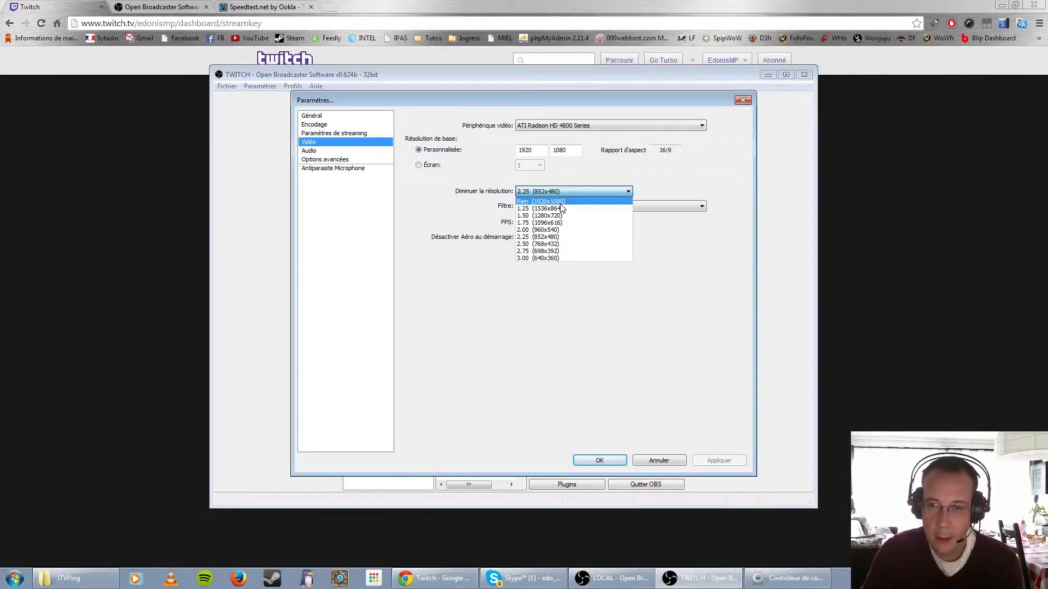
pyautogui.click(436, 209)
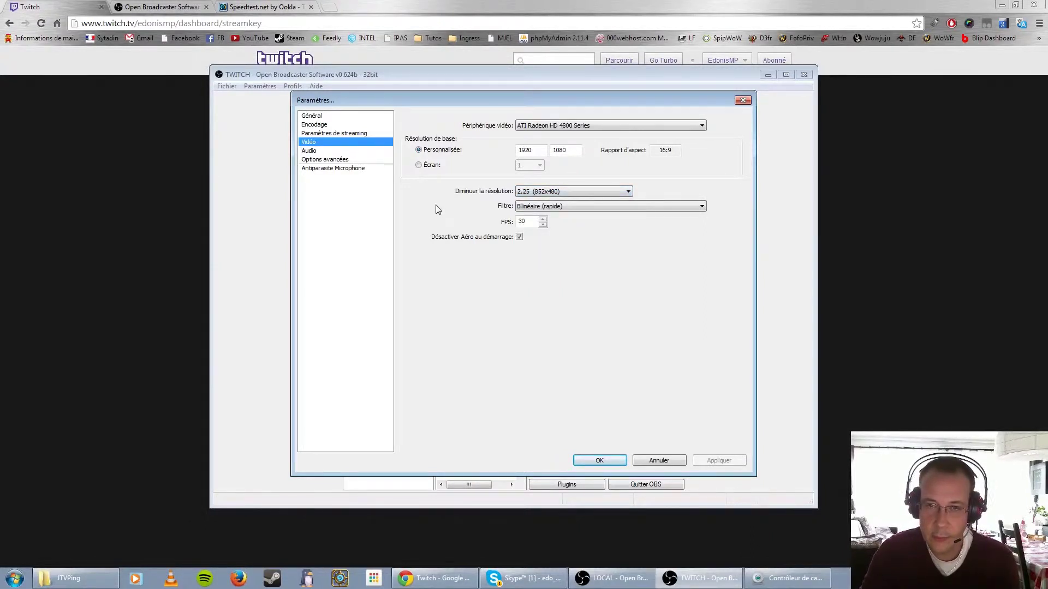
# Examine the main audio device and microphone choices in the audio settings, leaving both at Défaut
pyautogui.click(321, 150)
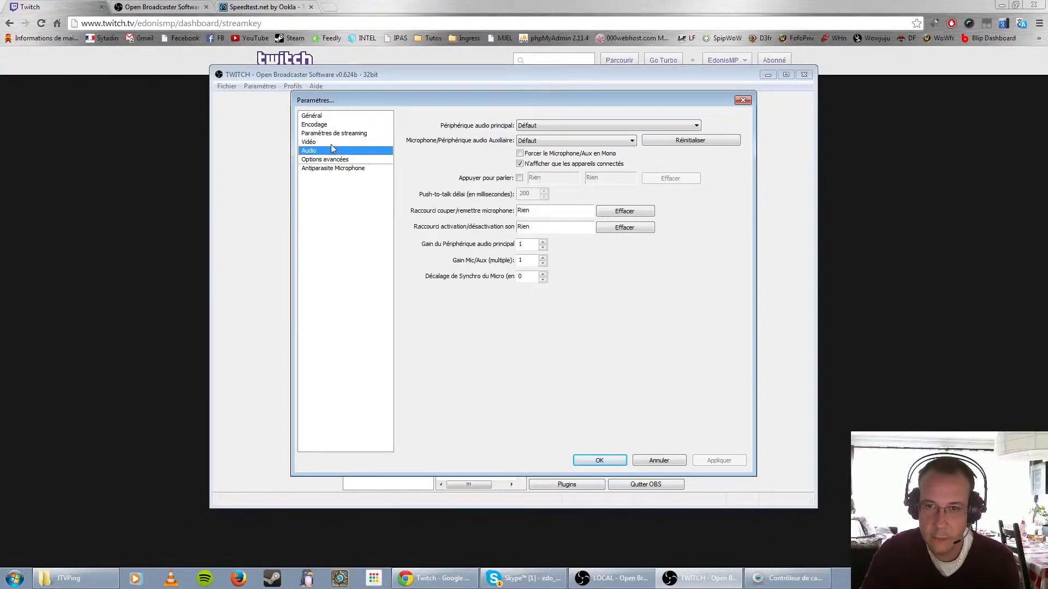
pyautogui.click(325, 160)
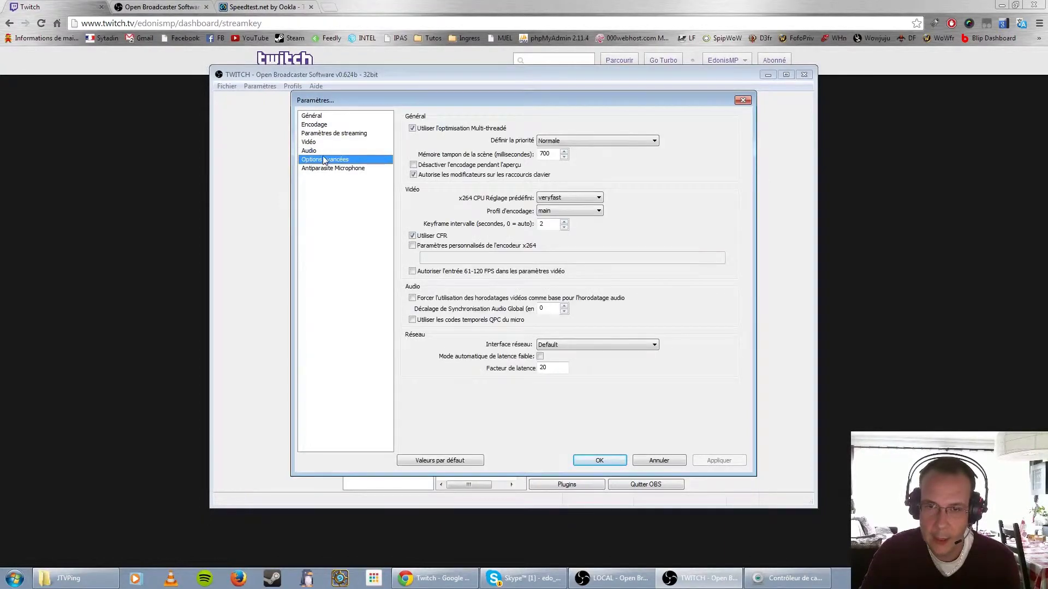
pyautogui.click(323, 152)
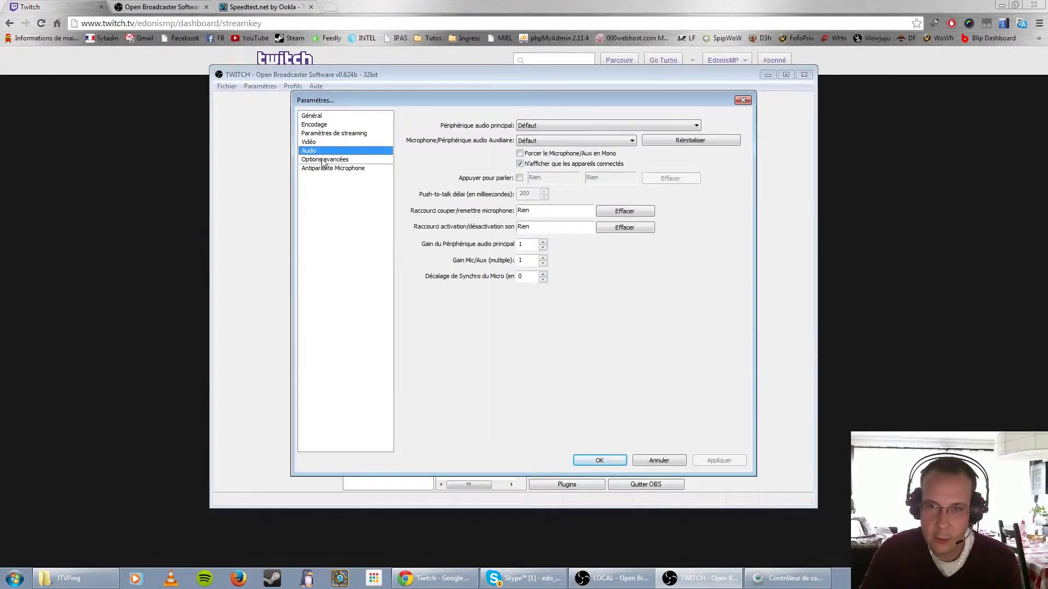
pyautogui.click(538, 126)
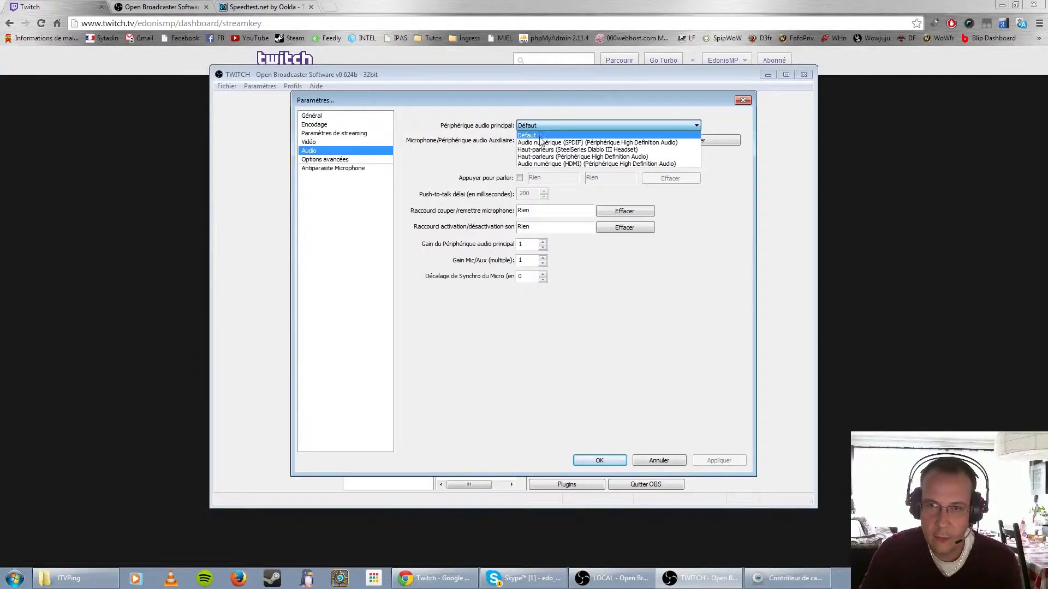
pyautogui.click(461, 134)
pyautogui.click(544, 142)
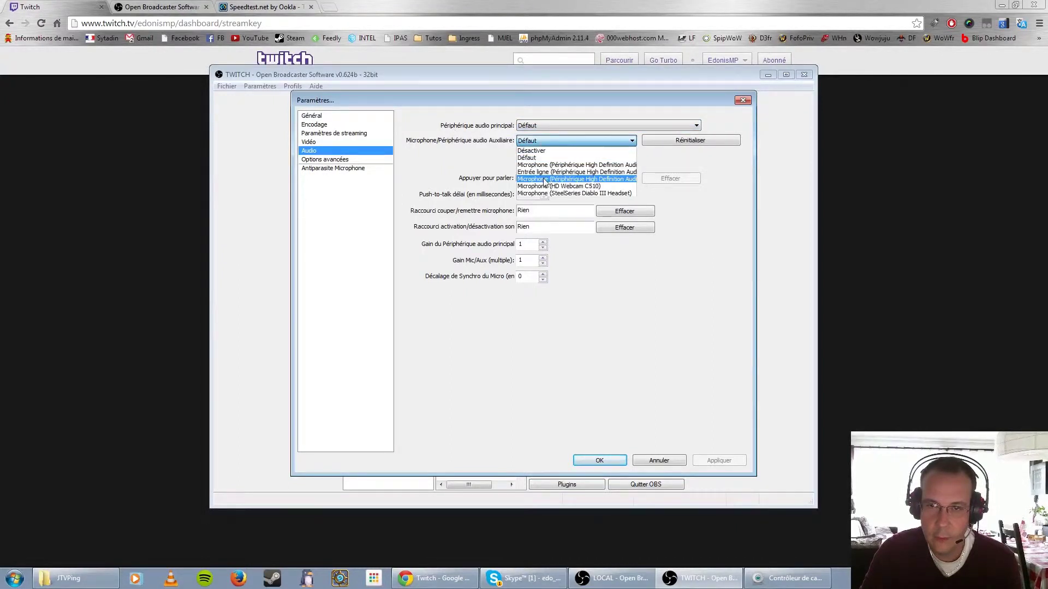
pyautogui.click(447, 163)
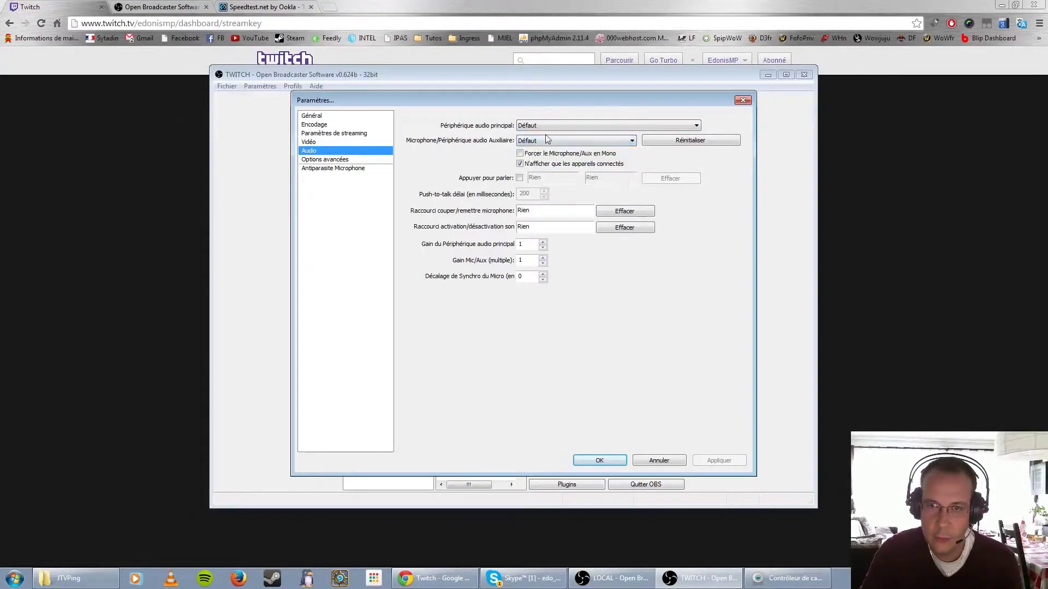
# Review the advanced, encoding, general, streaming, video and audio settings pages and close the settings without changes
pyautogui.click(317, 161)
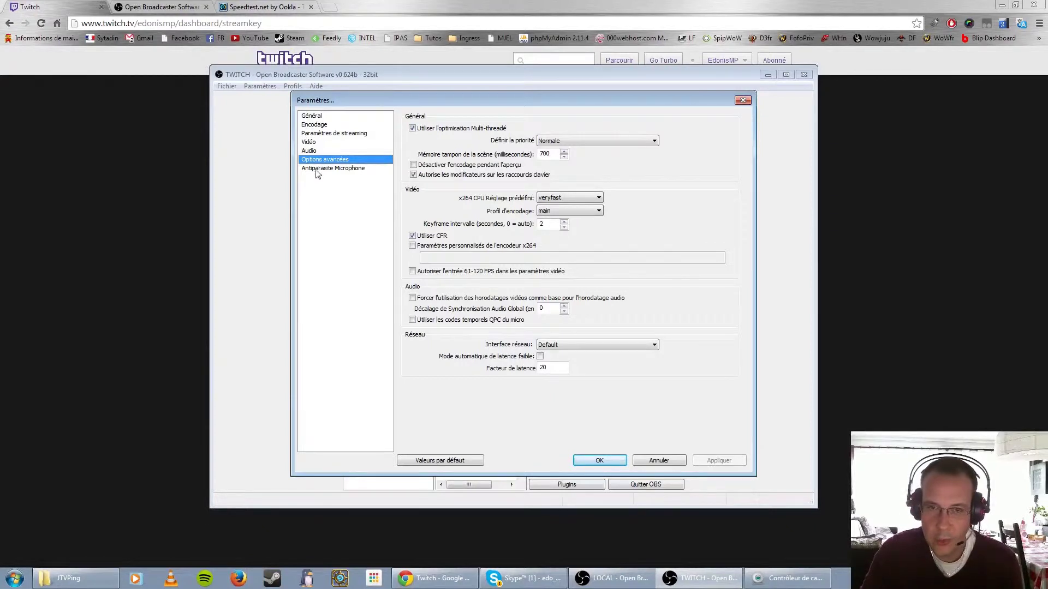
pyautogui.click(314, 125)
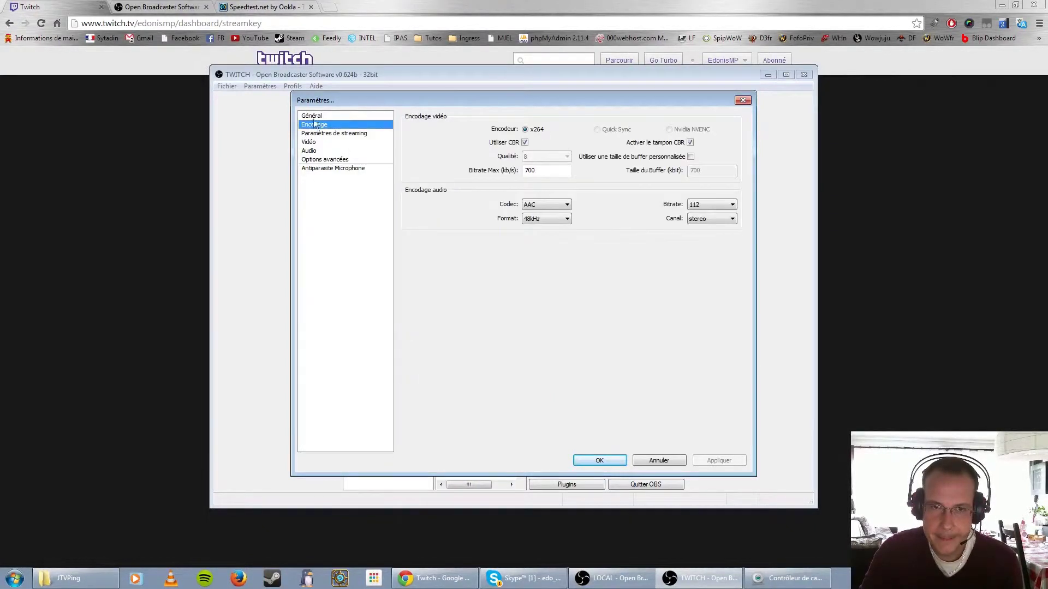
pyautogui.click(314, 116)
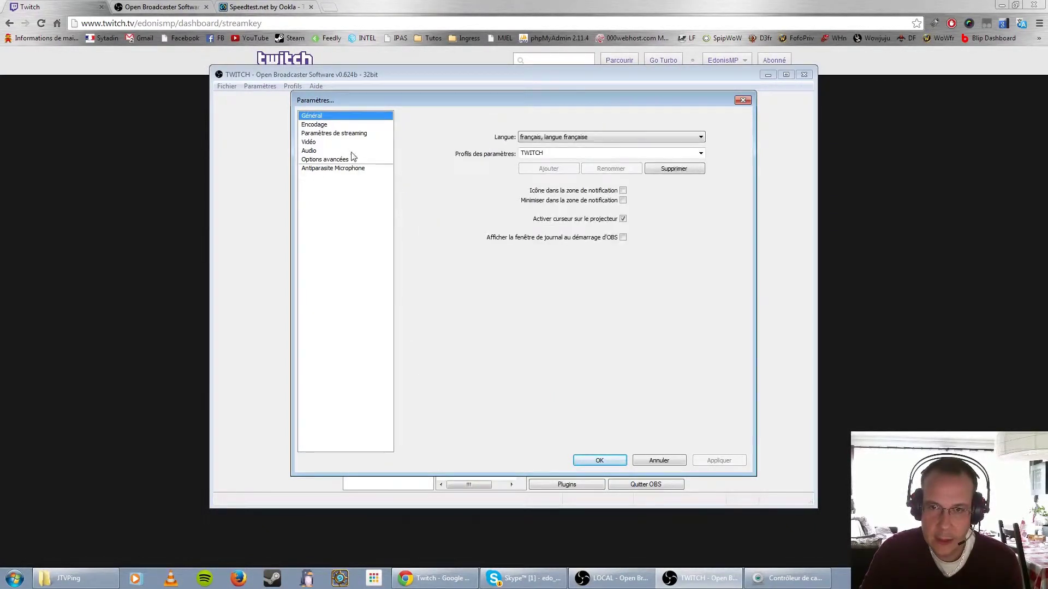
pyautogui.click(327, 125)
pyautogui.click(327, 134)
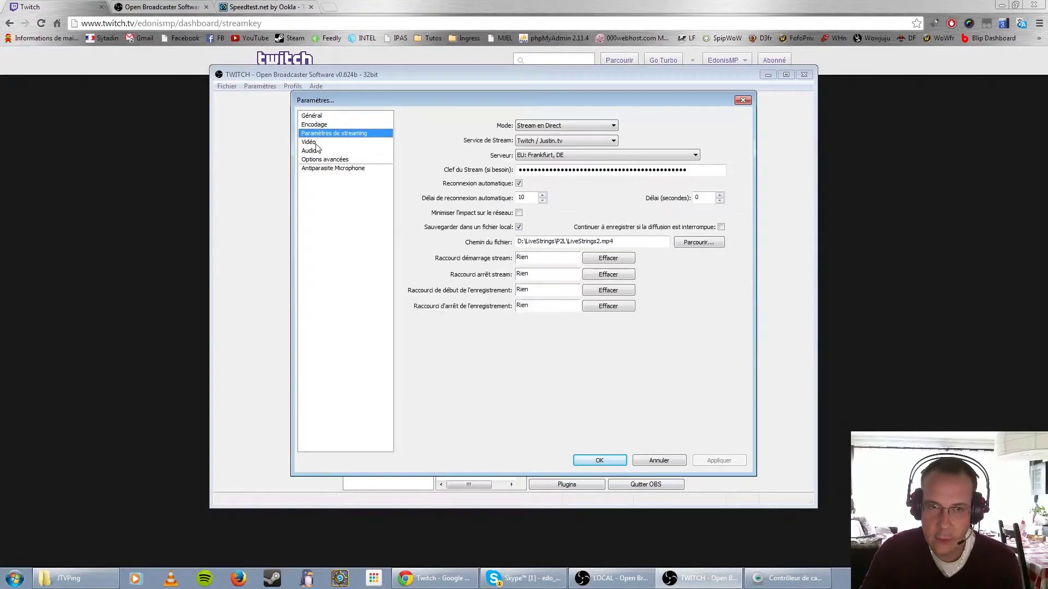
pyautogui.click(316, 143)
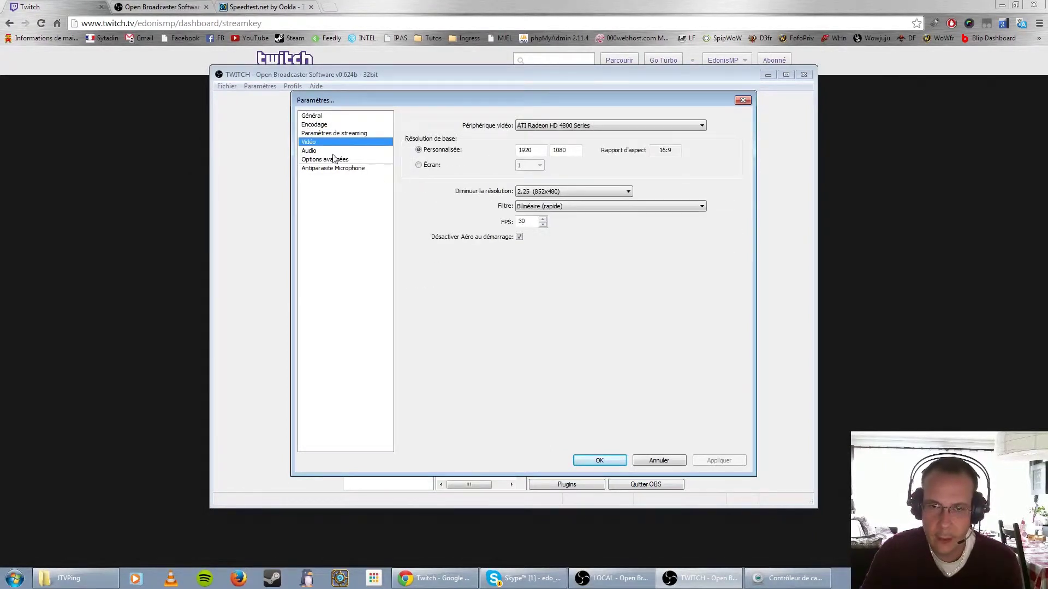
pyautogui.click(330, 152)
pyautogui.click(658, 461)
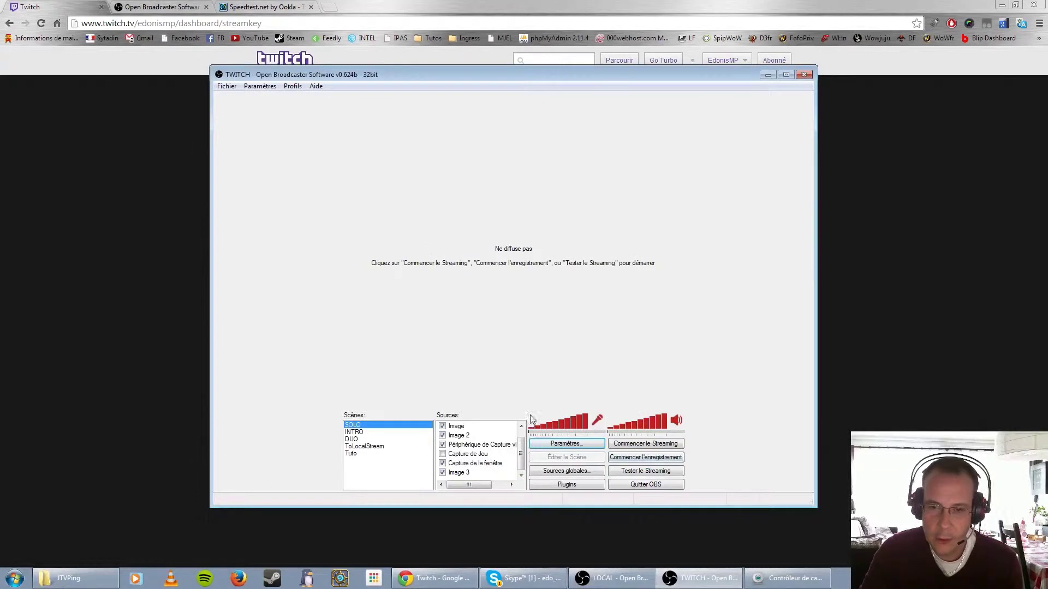
# Add a new scene named Exemple to the scene list
pyautogui.rightClick(374, 468)
pyautogui.click(411, 474)
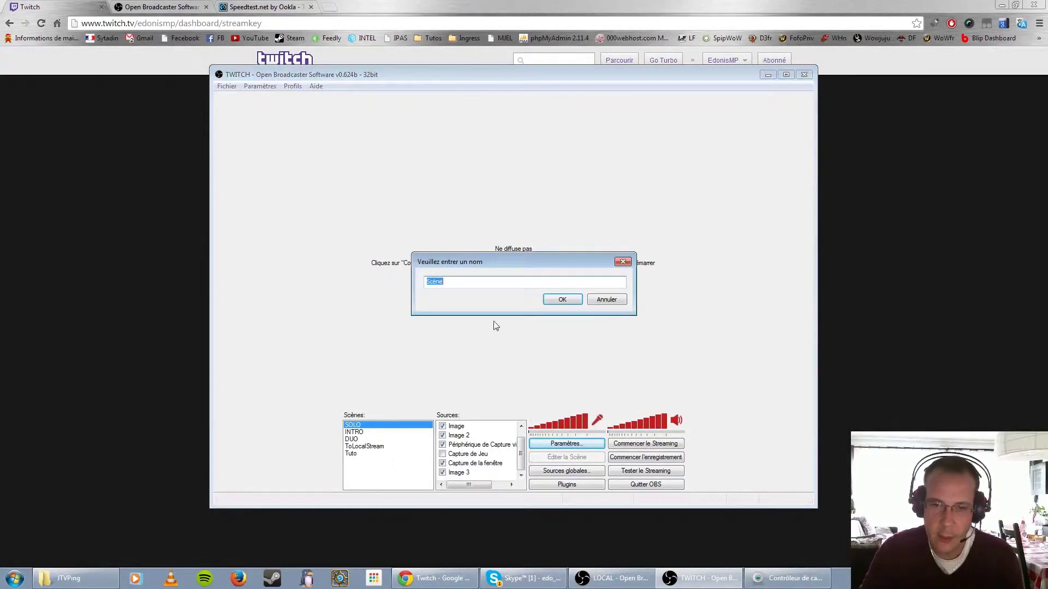
pyautogui.write('Exemp')
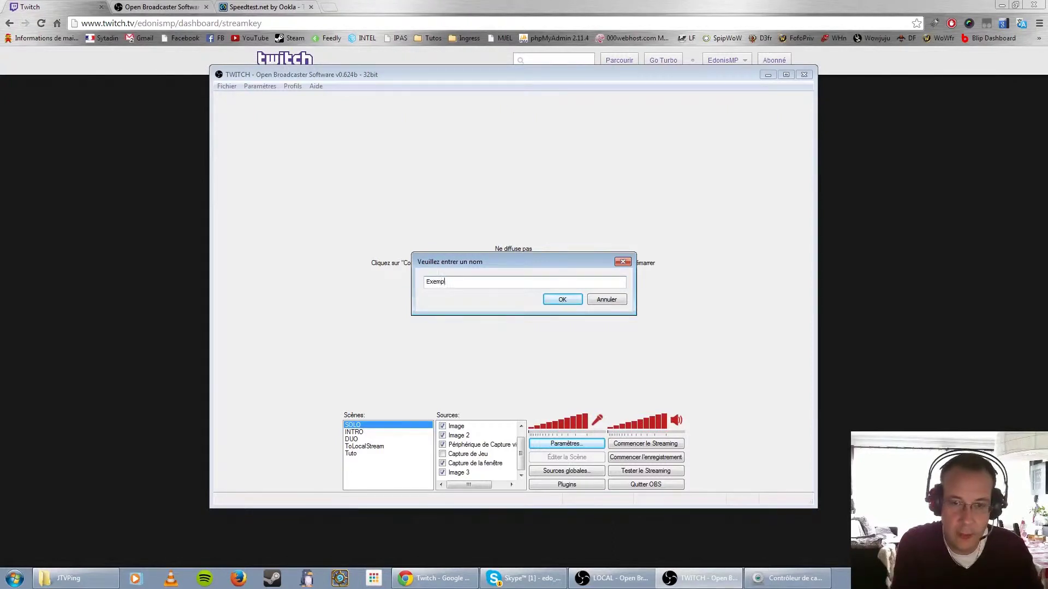
pyautogui.press('Return')
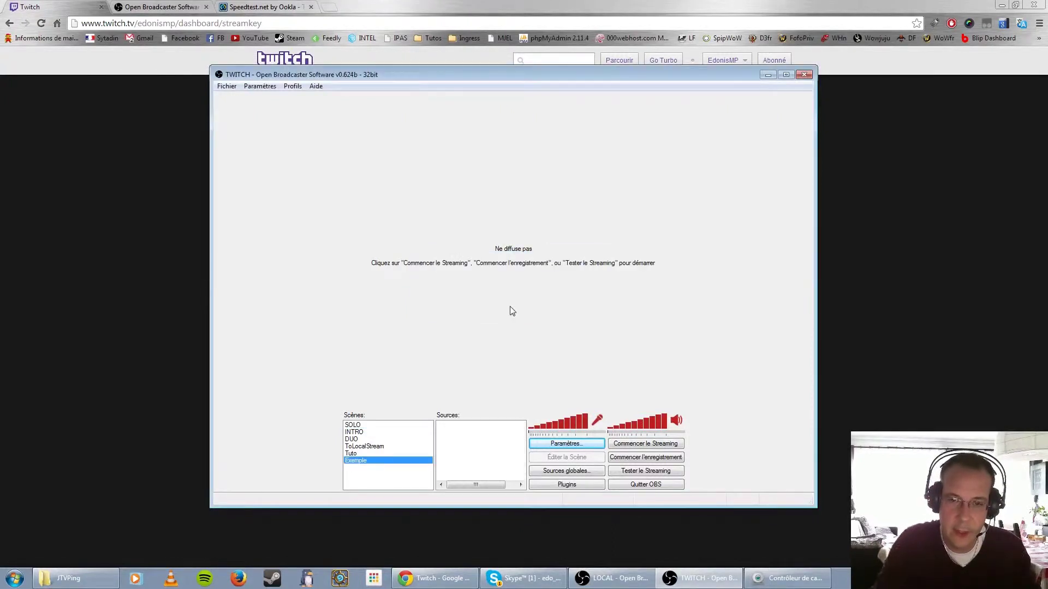
# Open the settings for a new Capture de Jeu source, examine the applications available for capture, and cancel without adding it
pyautogui.rightClick(460, 440)
pyautogui.click(456, 433)
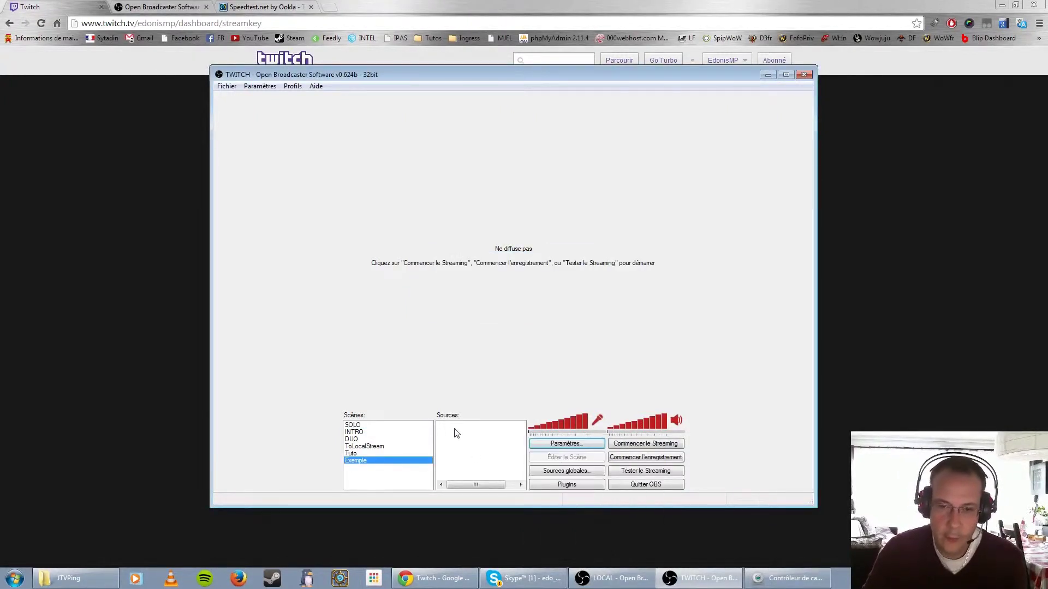
pyautogui.rightClick(456, 432)
pyautogui.moveTo(491, 436)
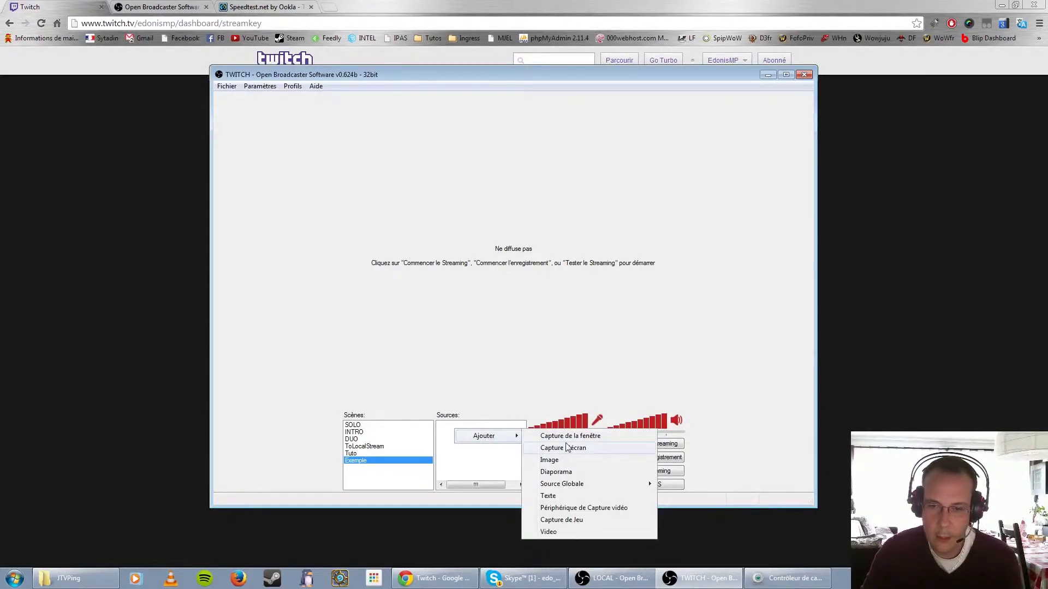
pyautogui.click(589, 521)
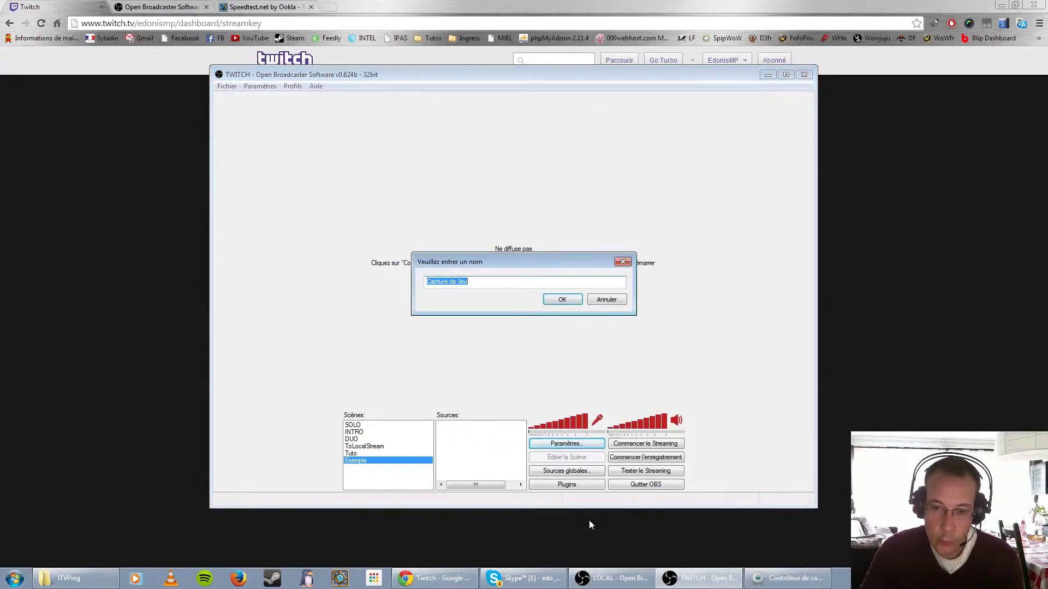
pyautogui.click(555, 301)
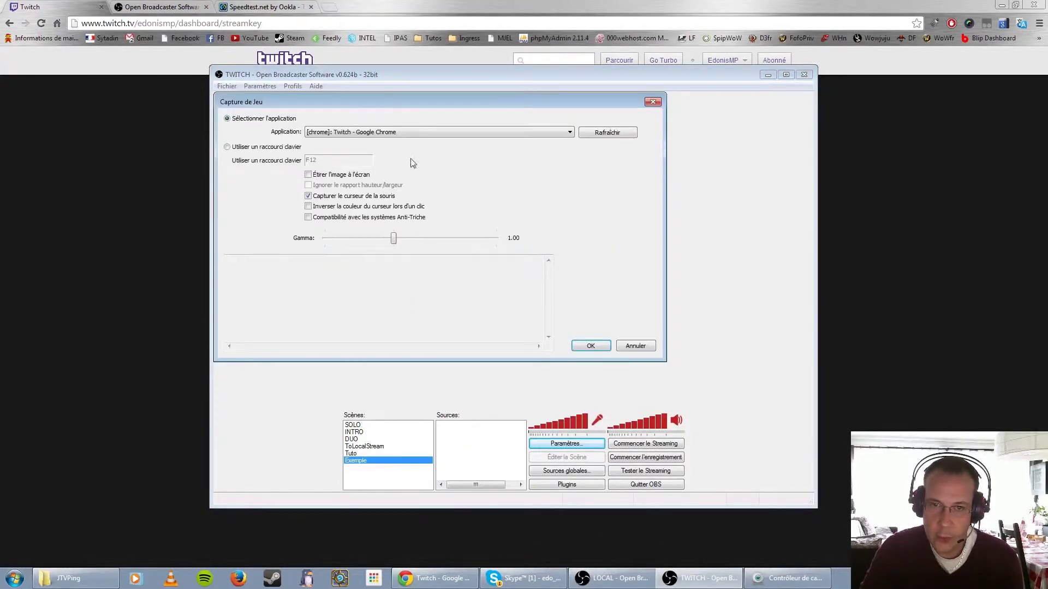
pyautogui.click(413, 133)
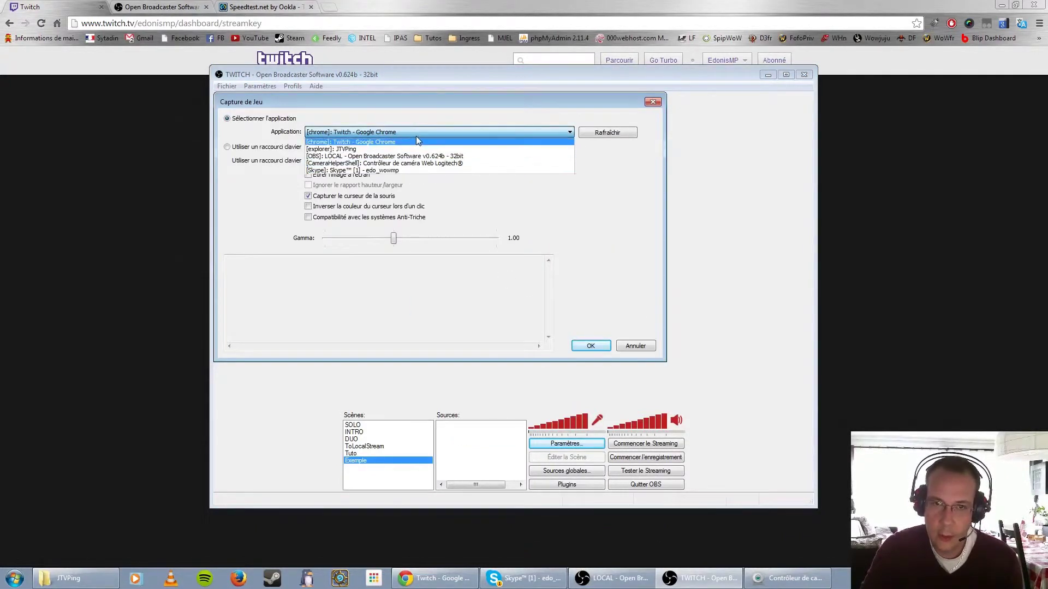
pyautogui.click(620, 162)
pyautogui.click(632, 346)
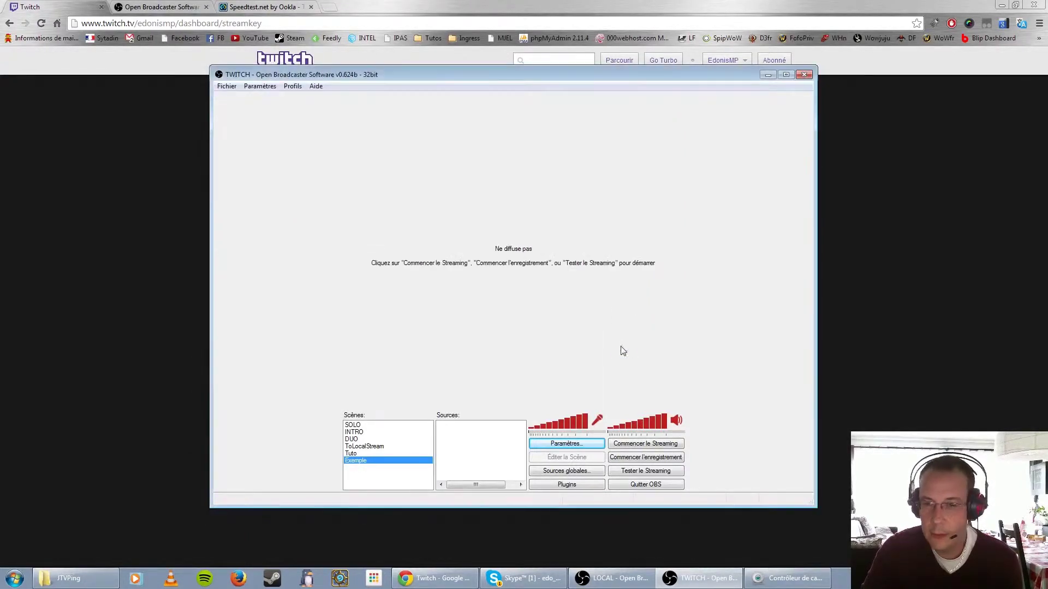
# Review the available source types, and inspect the video capture device source's settings in the LOCAL Open Broadcaster Software window
pyautogui.rightClick(472, 432)
pyautogui.moveTo(498, 435)
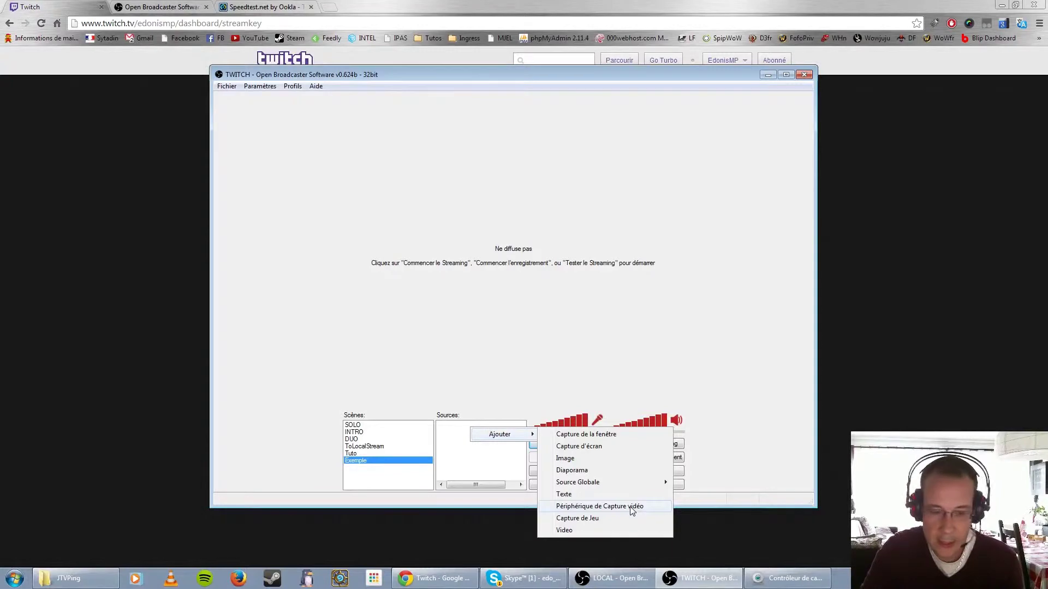
pyautogui.click(480, 457)
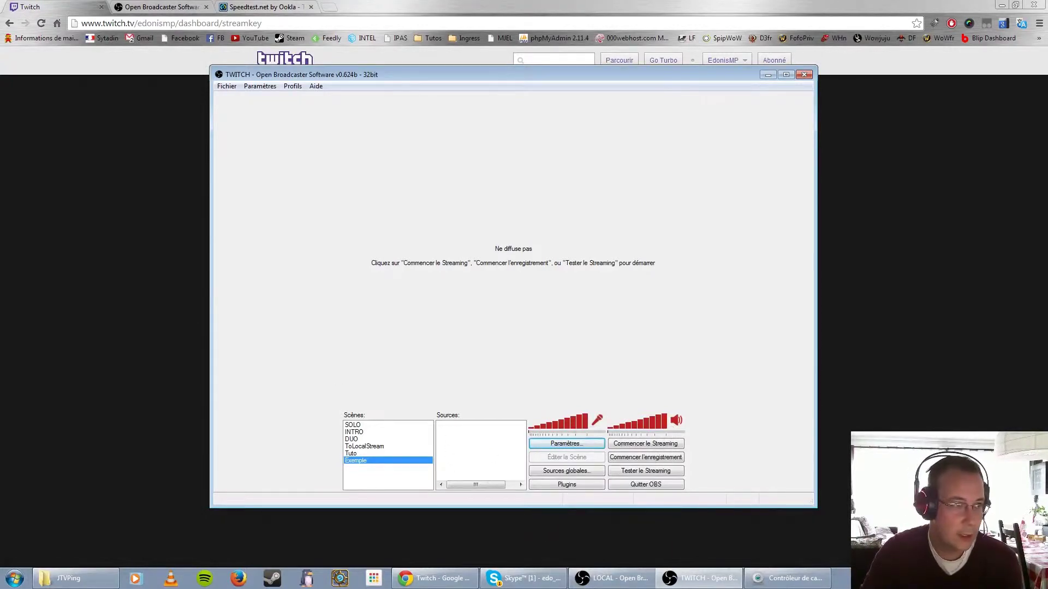
pyautogui.moveTo(0, 85); pyautogui.dragTo(429, 85)
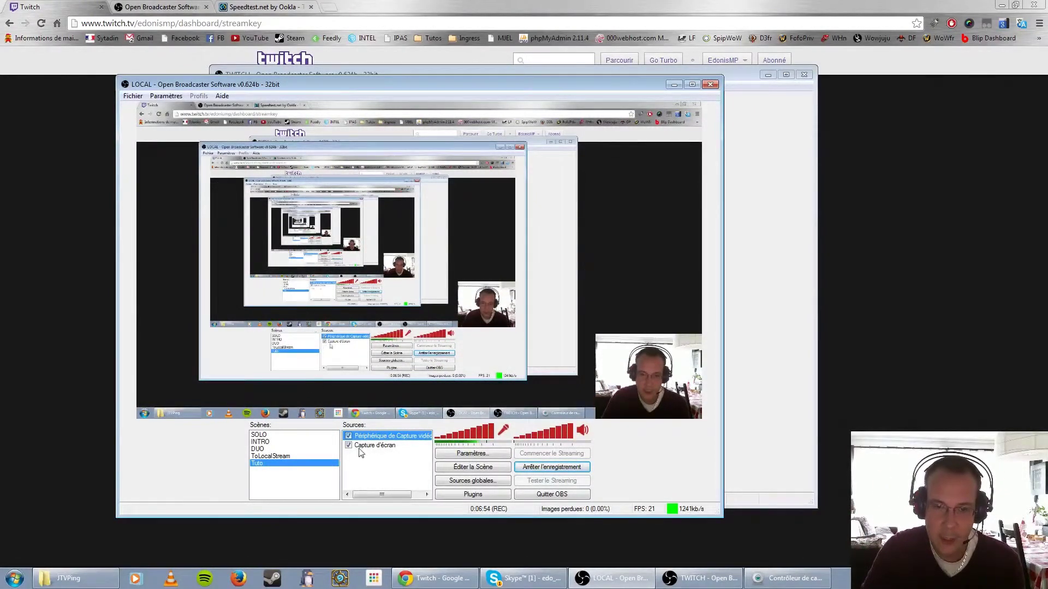
pyautogui.doubleClick(394, 436)
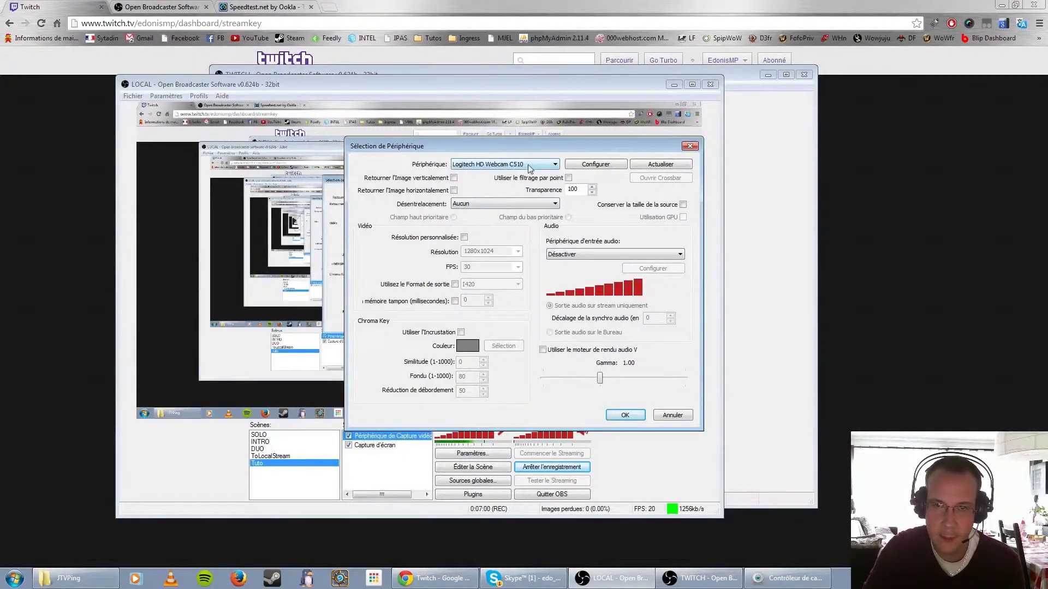
pyautogui.click(625, 415)
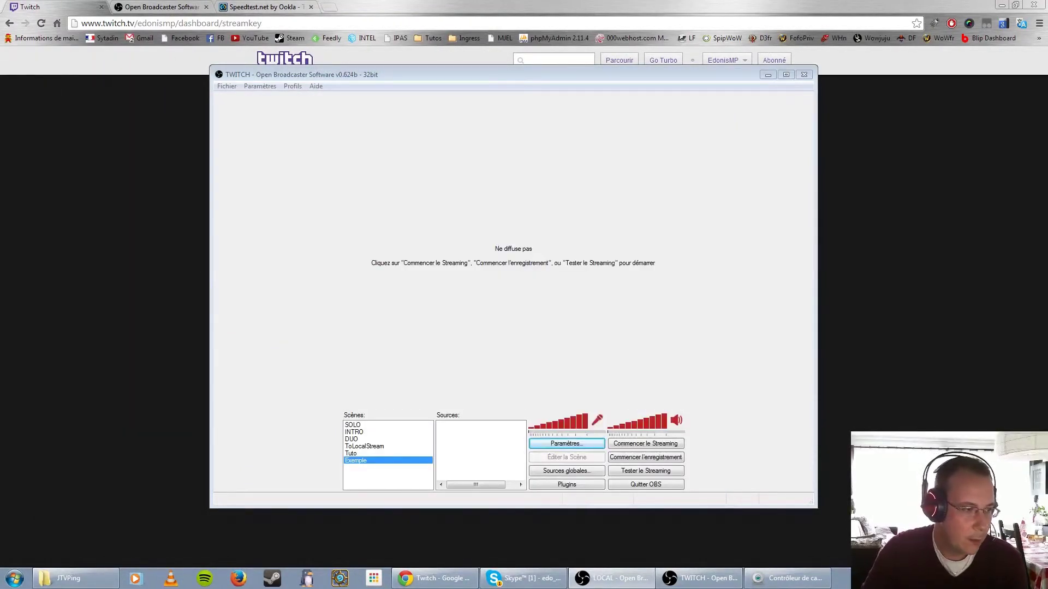
# Check the addable source types in the TWITCH window and view the Video Source plugin's details among the installed plugins
pyautogui.rightClick(470, 450)
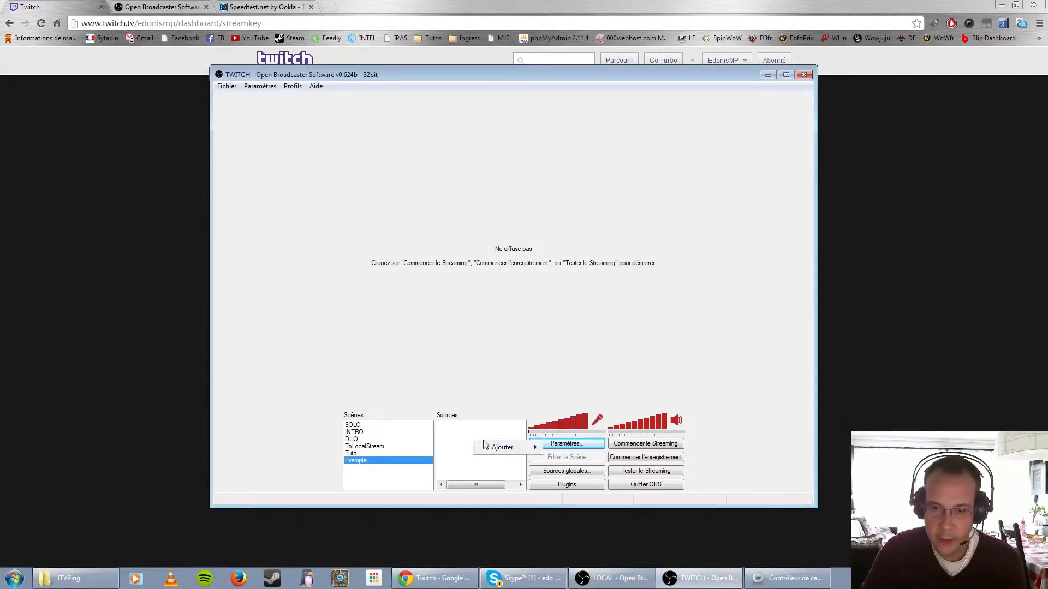
pyautogui.moveTo(503, 447)
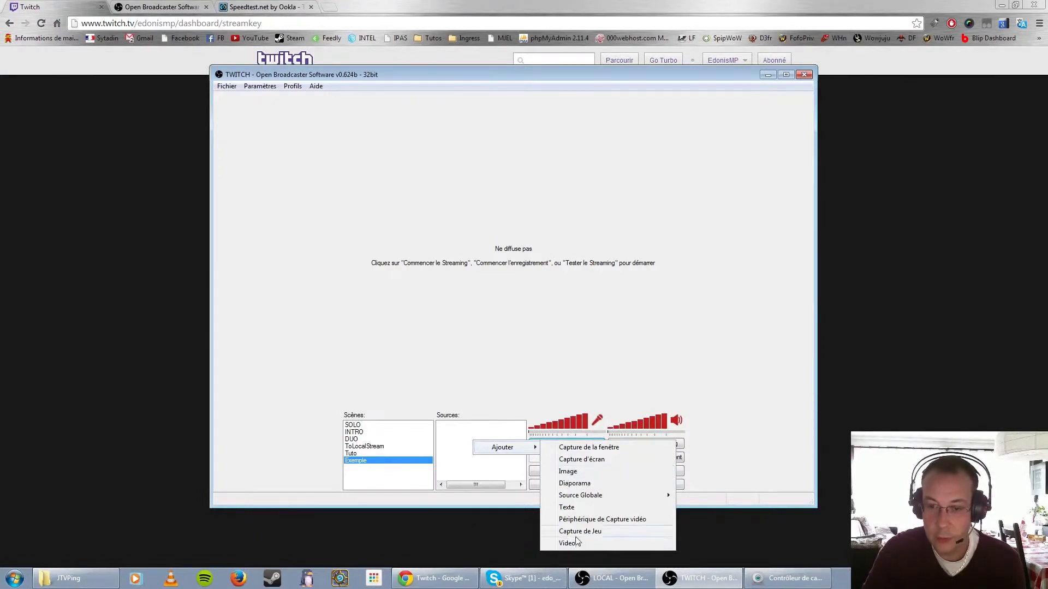
pyautogui.click(483, 480)
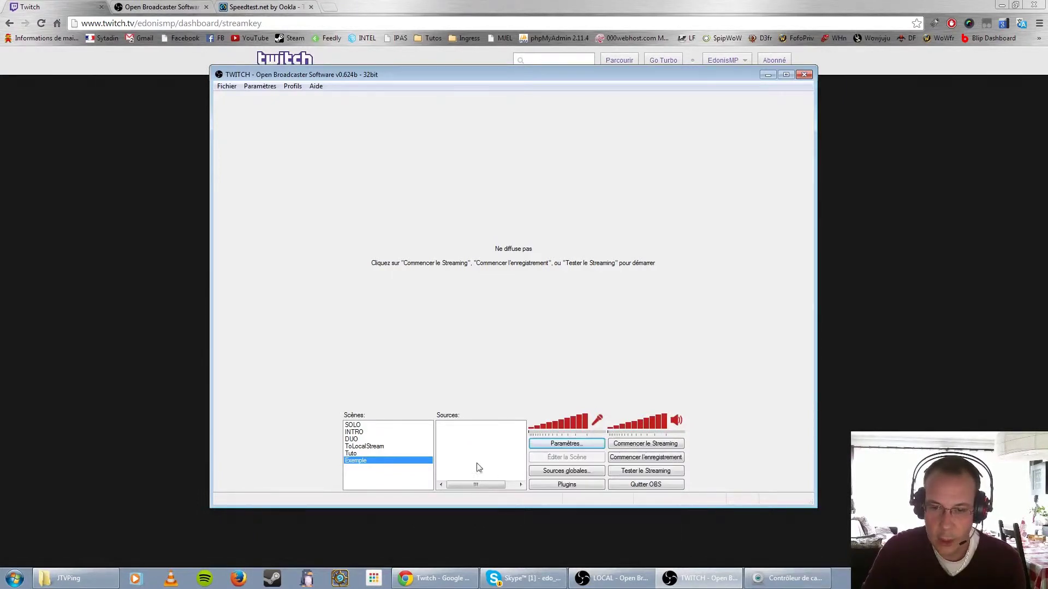
pyautogui.click(578, 486)
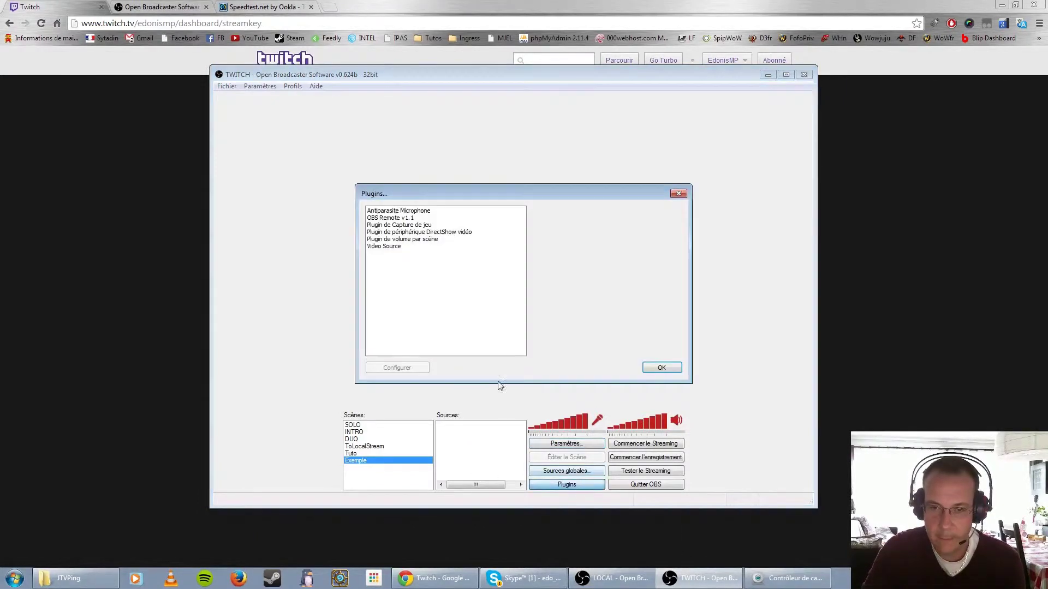
pyautogui.click(397, 248)
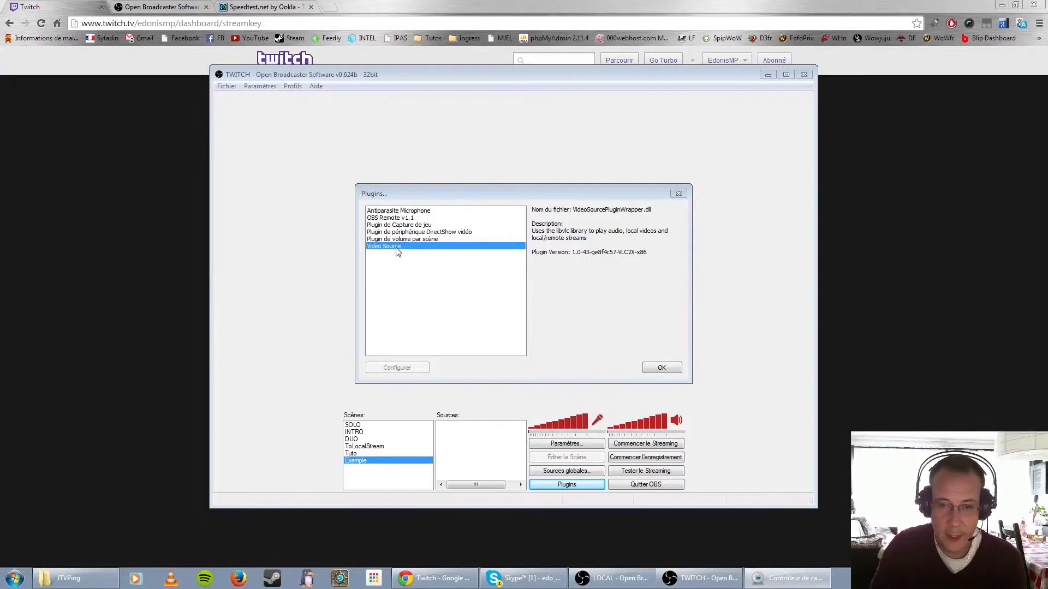
pyautogui.click(661, 367)
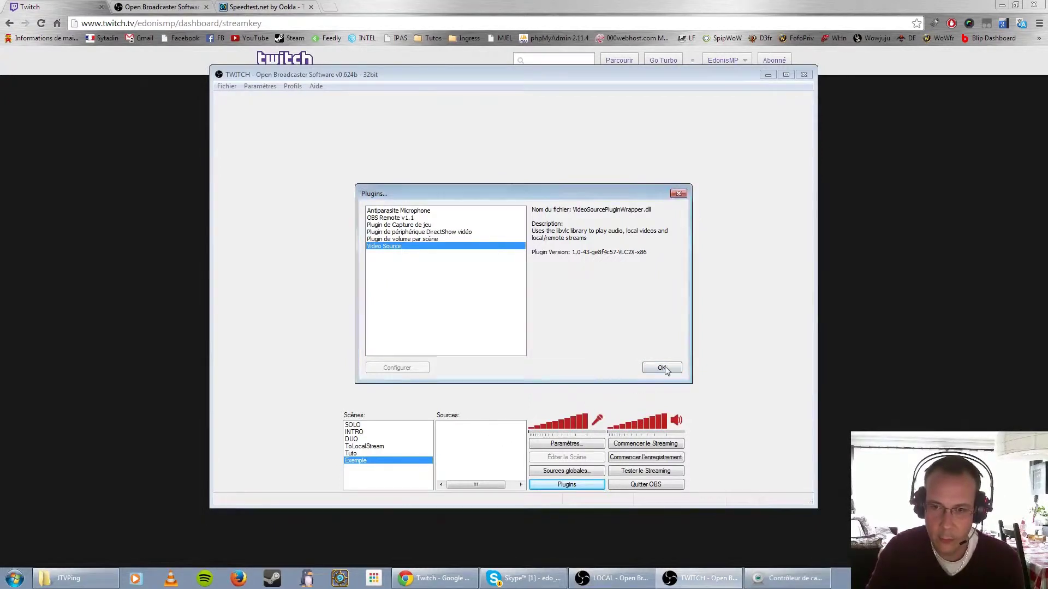
# Create a Video source for the Exemple scene and load LiveStrings2.mp4 from the P2L folder into its playlist
pyautogui.rightClick(479, 438)
pyautogui.moveTo(508, 446)
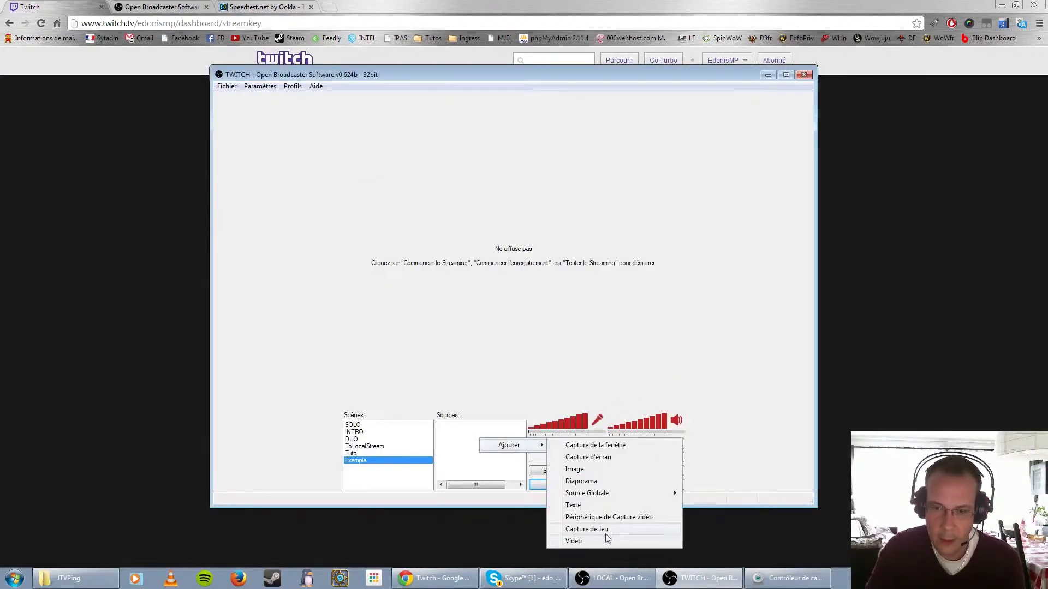
pyautogui.click(574, 542)
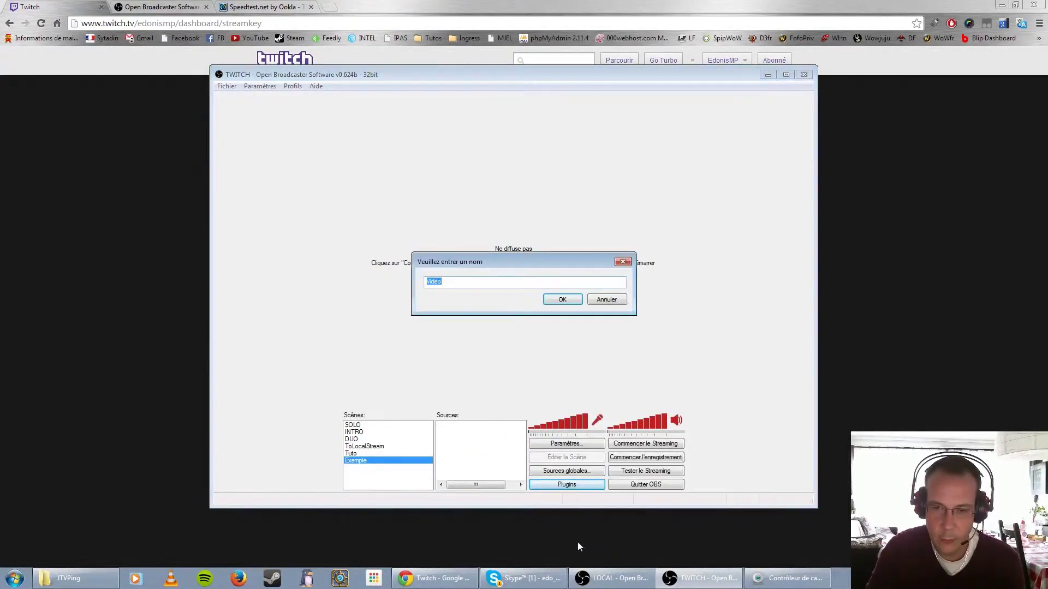
pyautogui.click(559, 302)
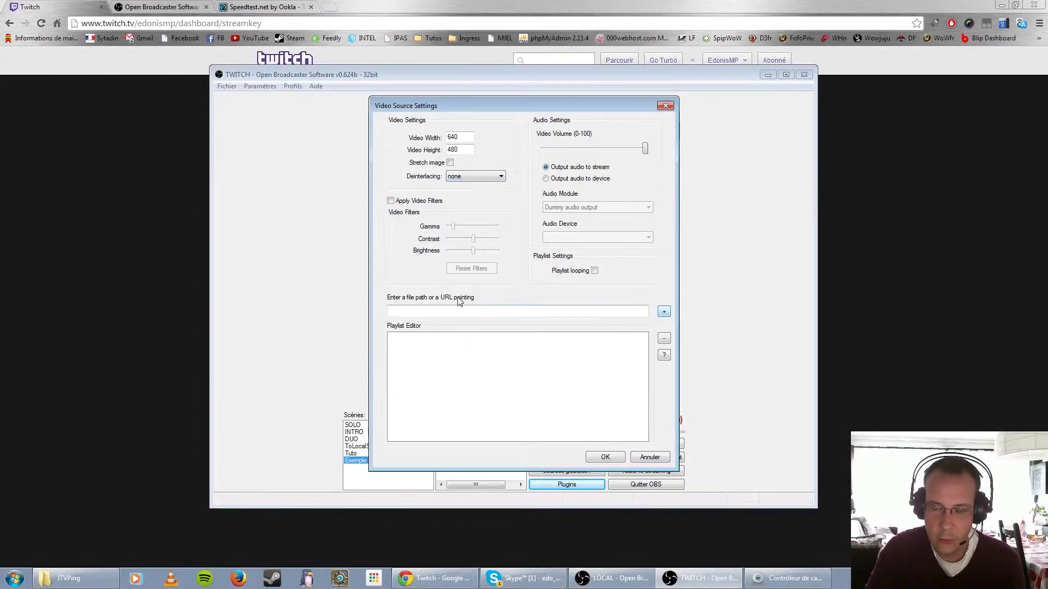
pyautogui.click(456, 311)
pyautogui.click(663, 355)
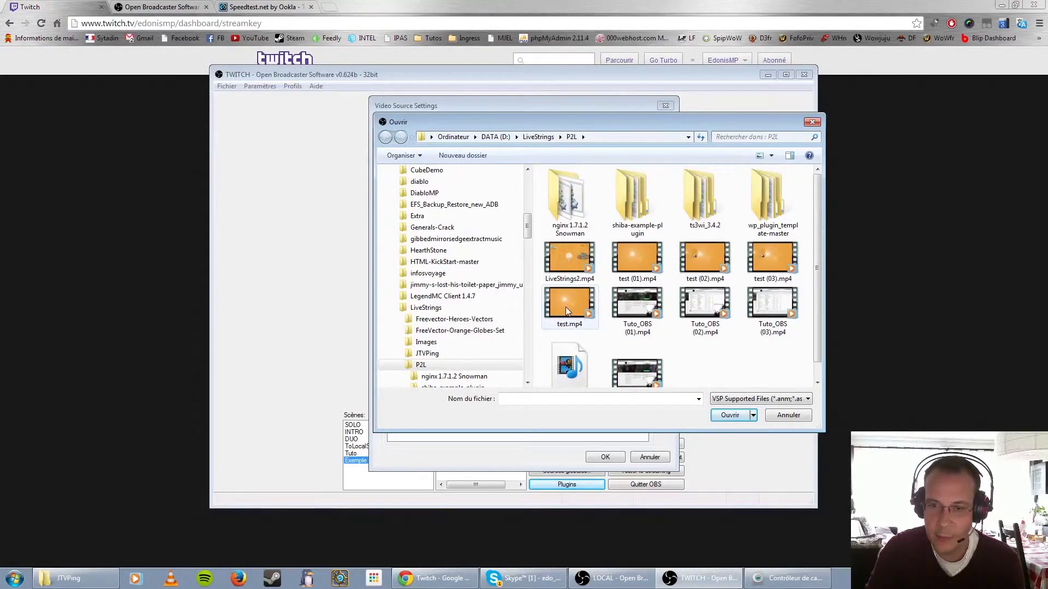
pyautogui.doubleClick(560, 260)
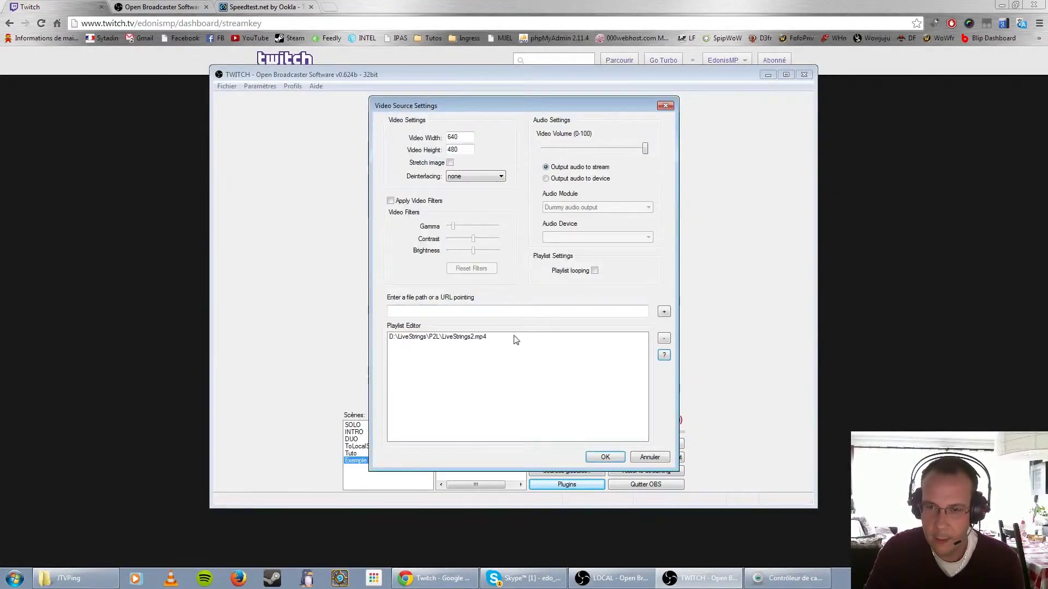
# Remove LiveStrings2.mp4 from the playlist and save the Video source with an empty playlist
pyautogui.click(489, 338)
pyautogui.click(664, 340)
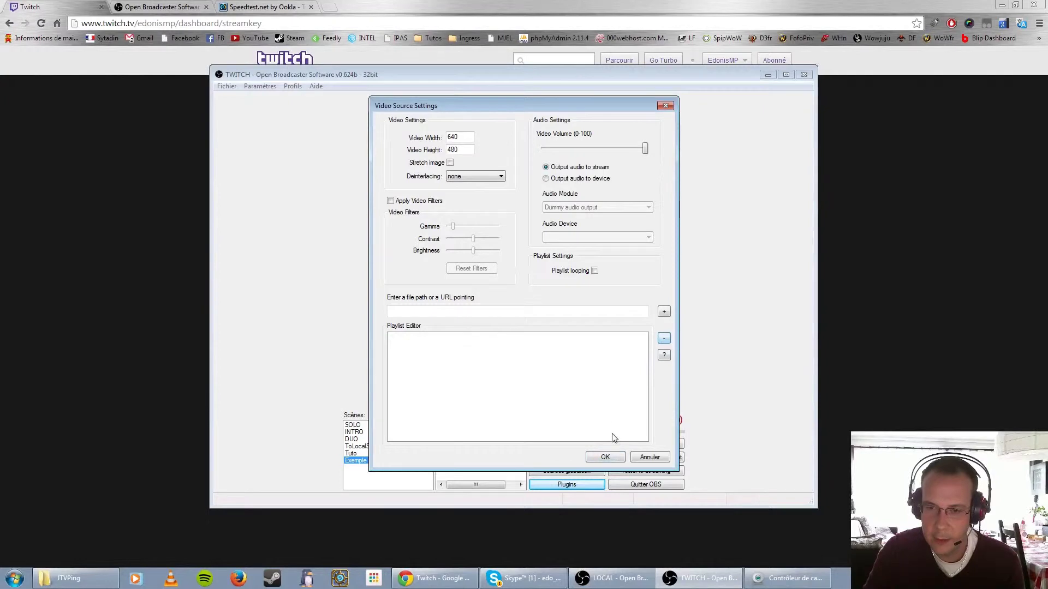
pyautogui.click(606, 458)
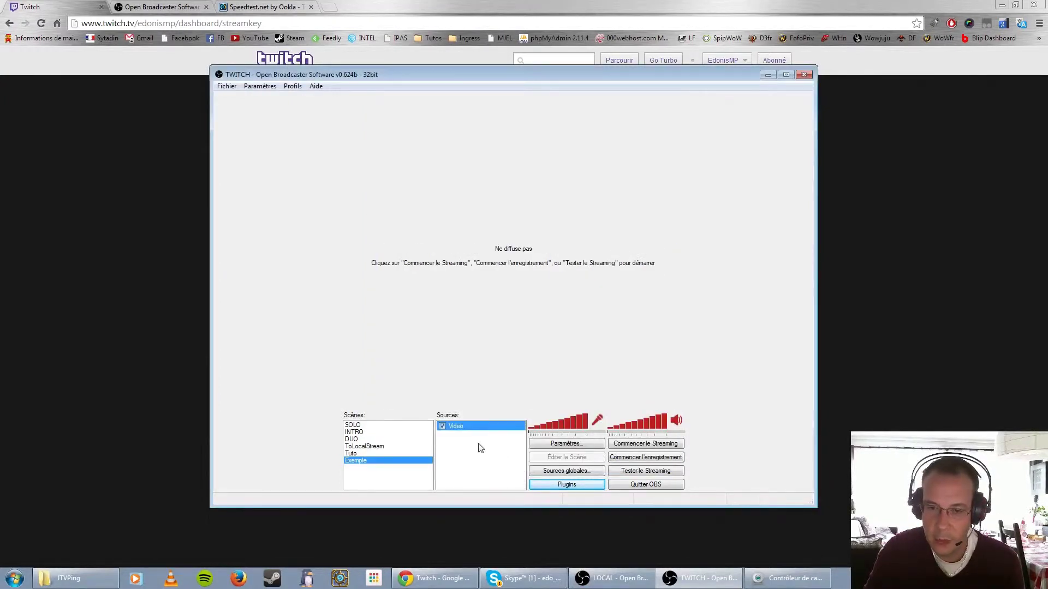
# Delete the Video source from the Exemple scene
pyautogui.click(465, 431)
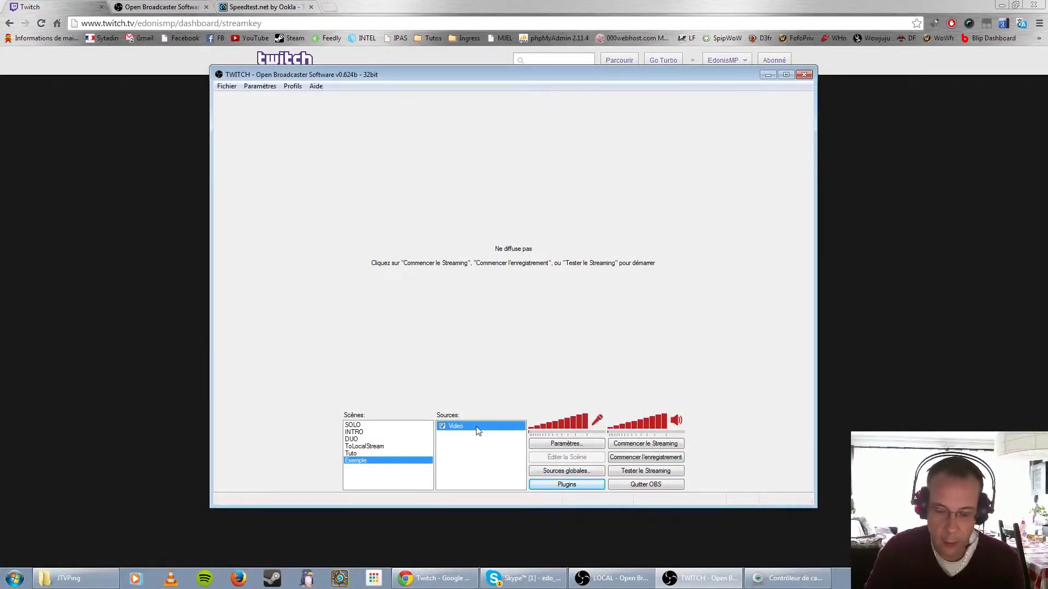
pyautogui.rightClick(478, 431)
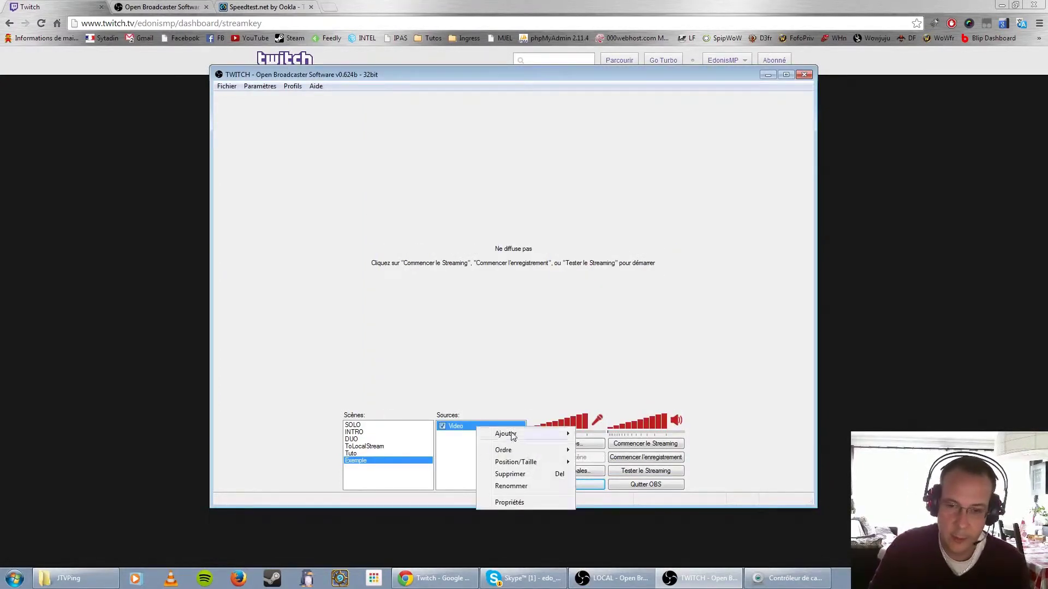
pyautogui.click(535, 474)
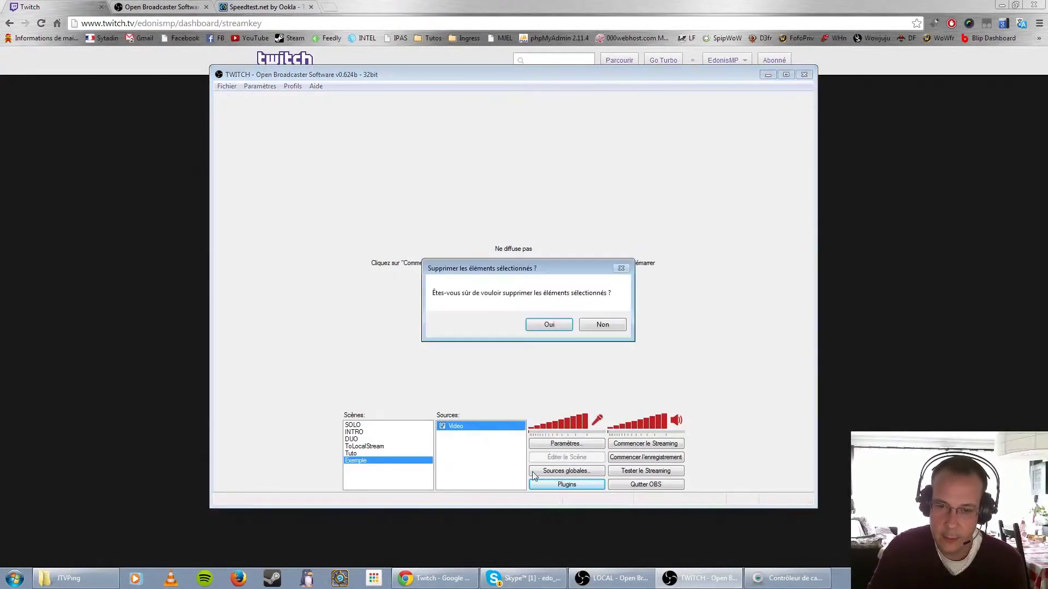
pyautogui.press('Return')
# Add an Image source to the Exemple scene using LogoP2Lcolor.png from the P2L folder
pyautogui.rightClick(460, 440)
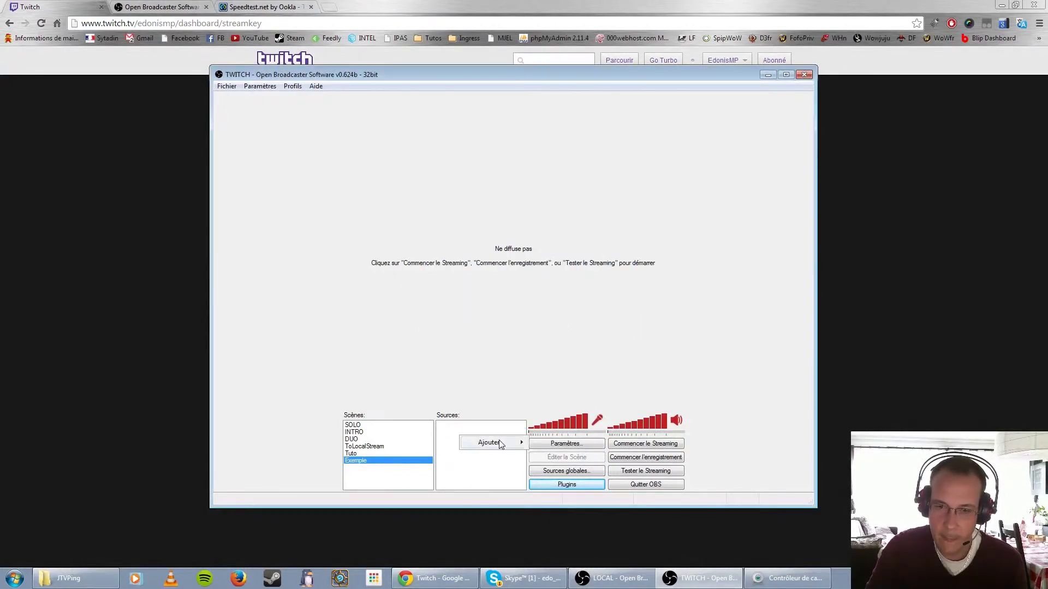
pyautogui.moveTo(502, 442)
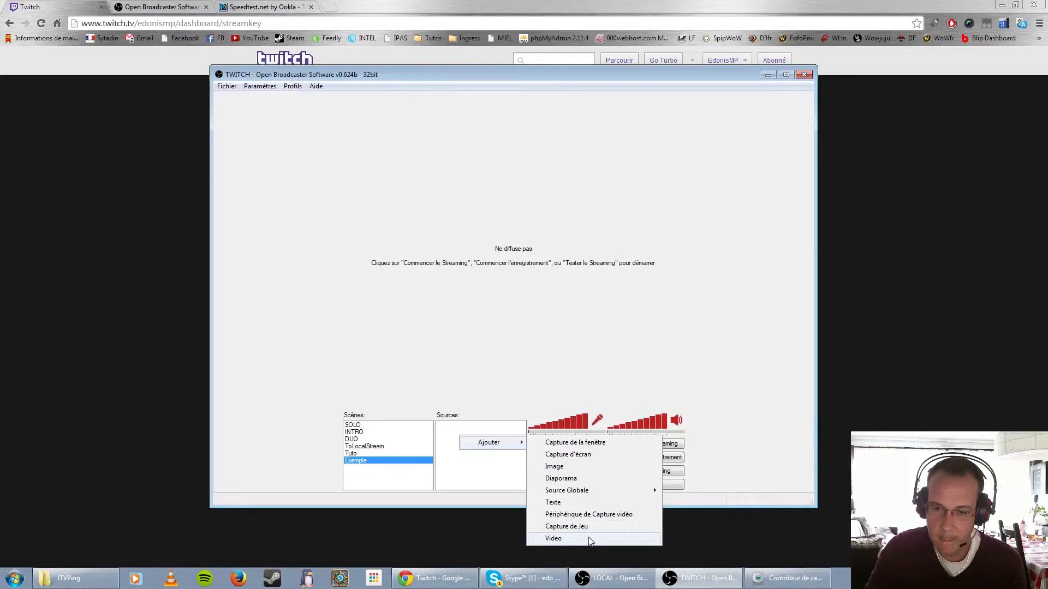
pyautogui.click(584, 467)
pyautogui.click(564, 302)
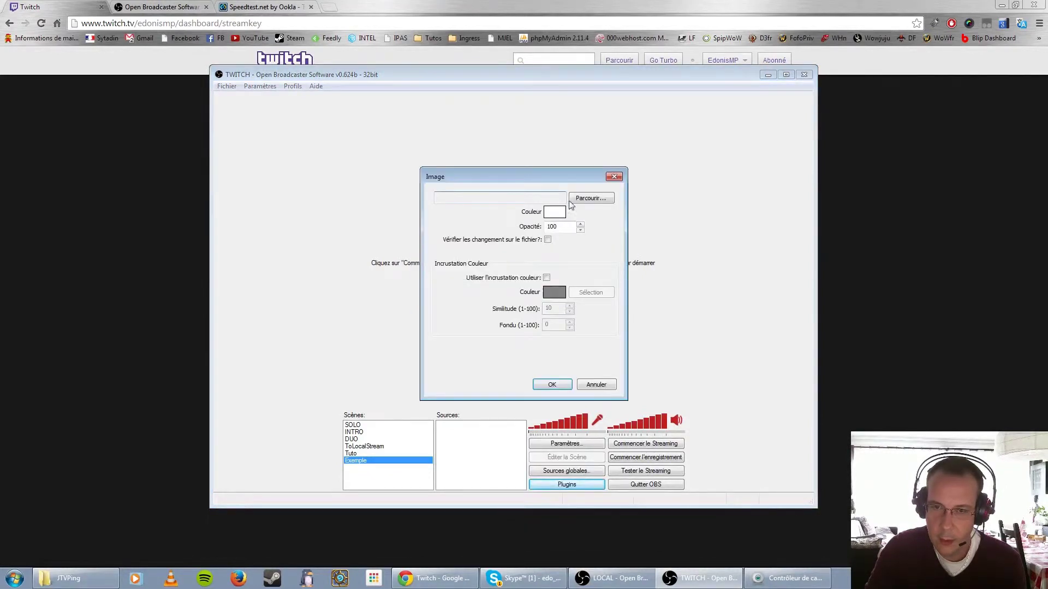
pyautogui.click(588, 198)
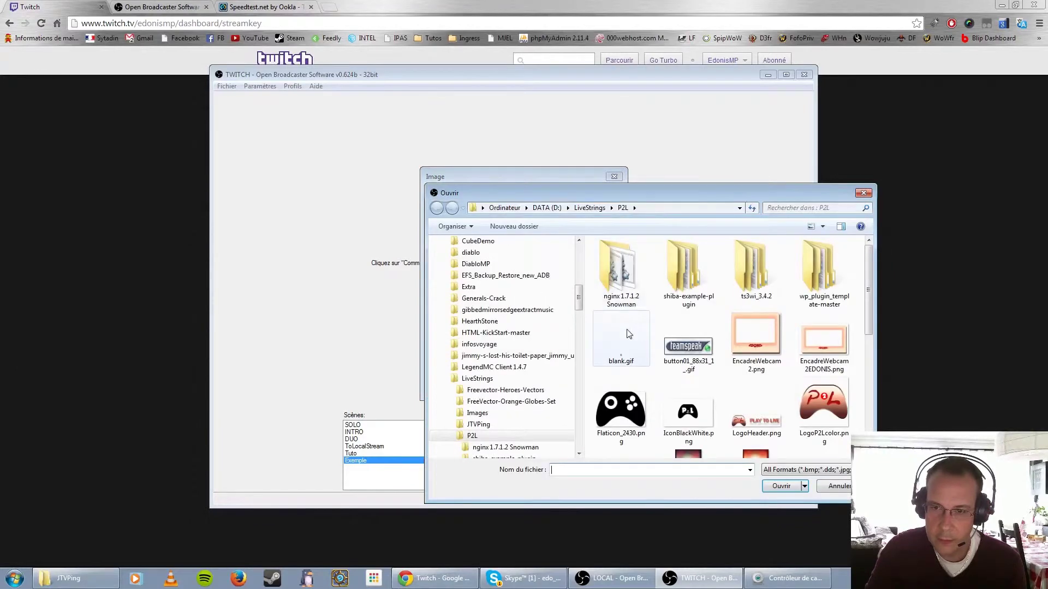
pyautogui.click(823, 420)
pyautogui.click(783, 485)
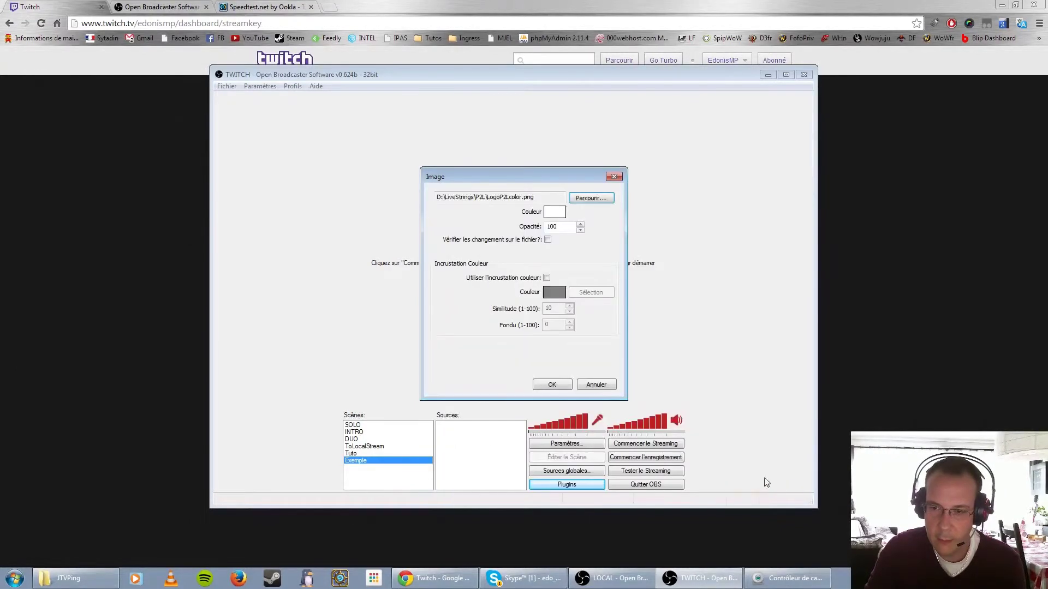
pyautogui.click(555, 384)
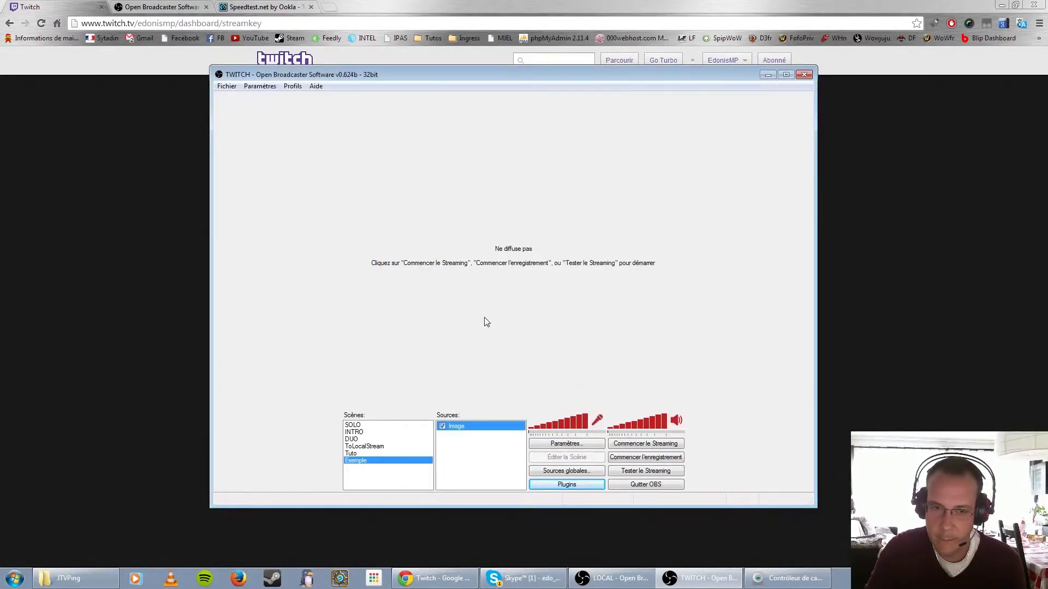
# Start a test stream, enable scene editing and move the logo image from the upper-left corner to near the preview's centre
pyautogui.click(644, 472)
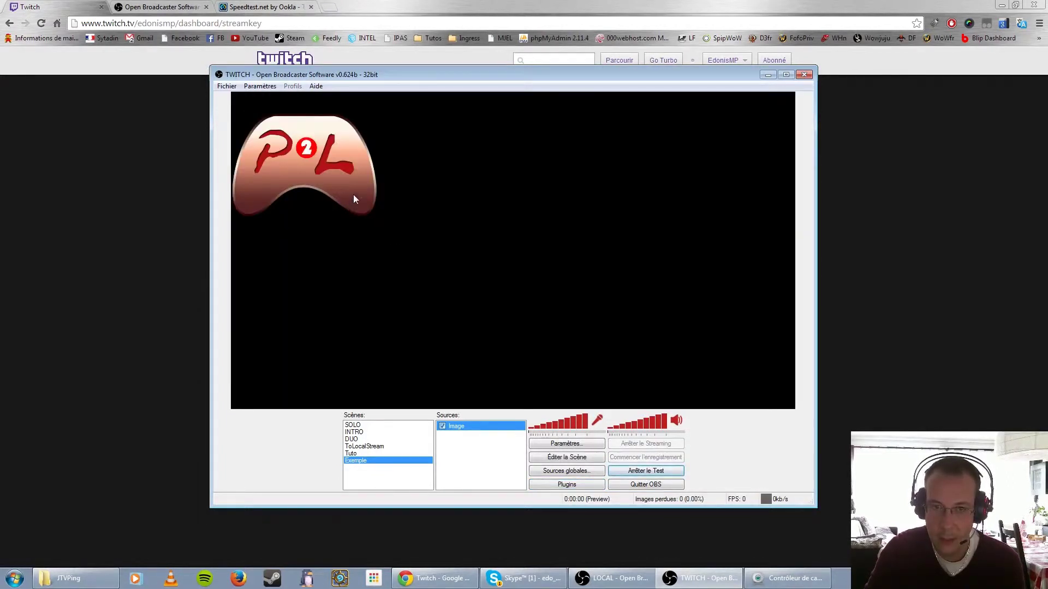
pyautogui.click(556, 461)
pyautogui.moveTo(328, 184); pyautogui.dragTo(516, 251)
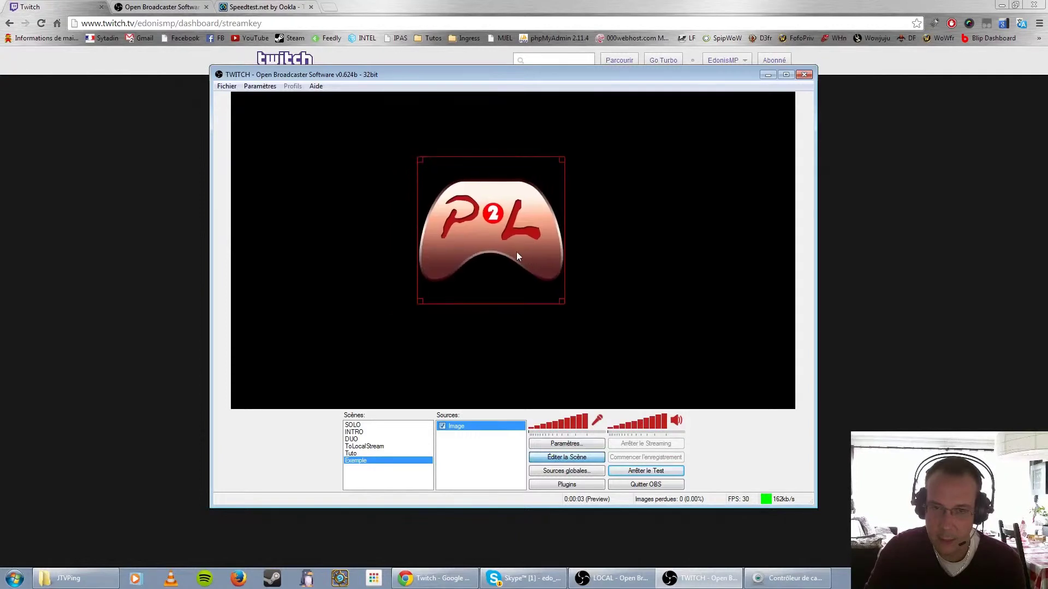
# Enlarge the logo image, move it to the left half of the preview, deselect it and stop the test stream
pyautogui.moveTo(561, 302); pyautogui.dragTo(615, 355)
pyautogui.moveTo(543, 269); pyautogui.dragTo(386, 246)
pyautogui.click(562, 308)
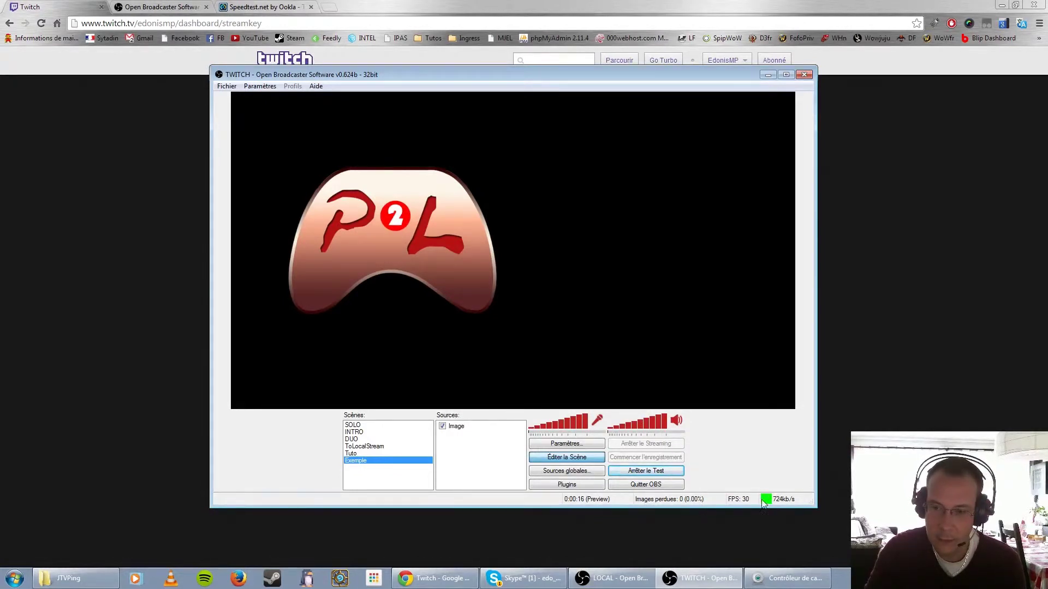
pyautogui.click(670, 474)
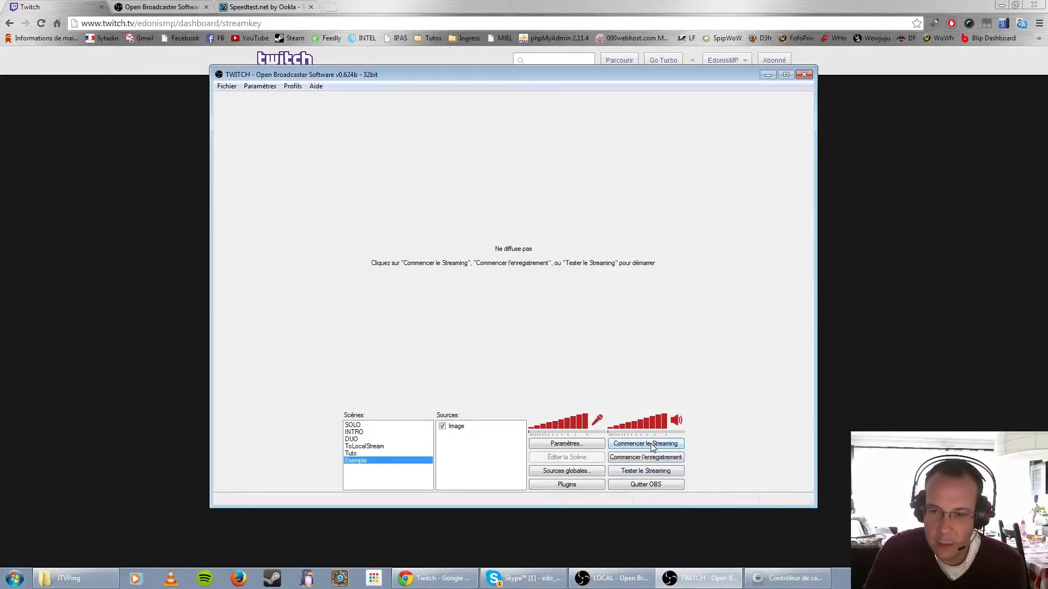
# Switch to the Twitch dashboard in the browser, open its Direct page and return to the TWITCH Open Broadcaster Software window
pyautogui.click(106, 312)
pyautogui.click(281, 162)
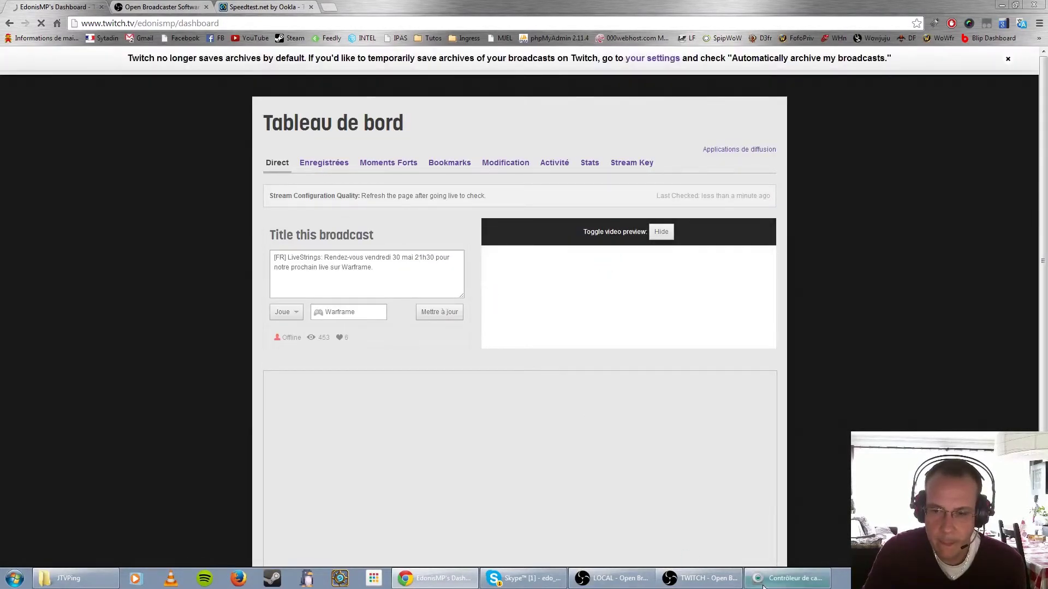
pyautogui.click(718, 584)
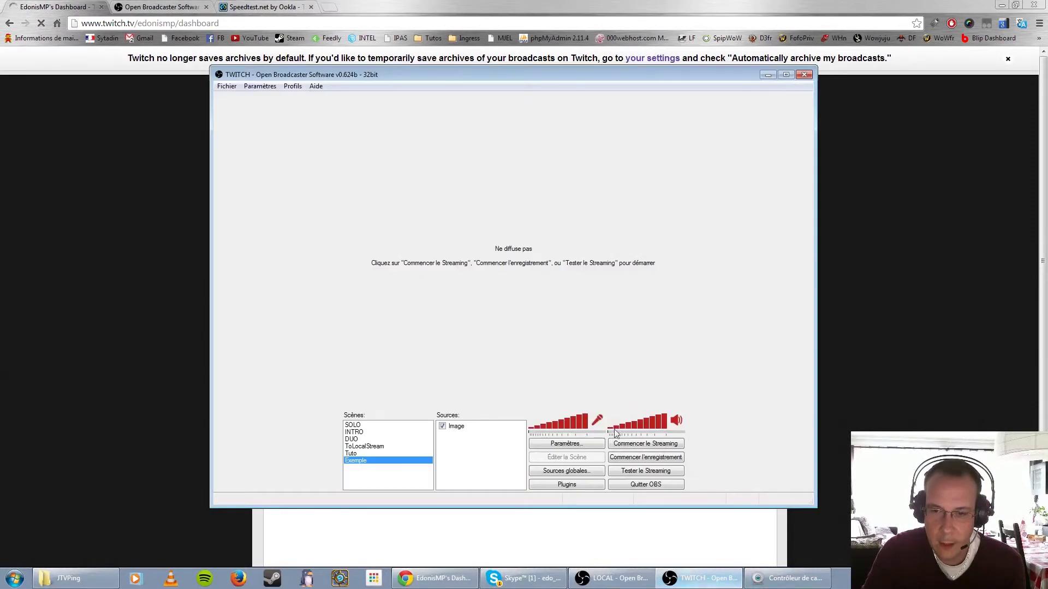
# Mute the microphone and desktop audio, select the Image source and start the live stream
pyautogui.click(597, 421)
pyautogui.click(677, 421)
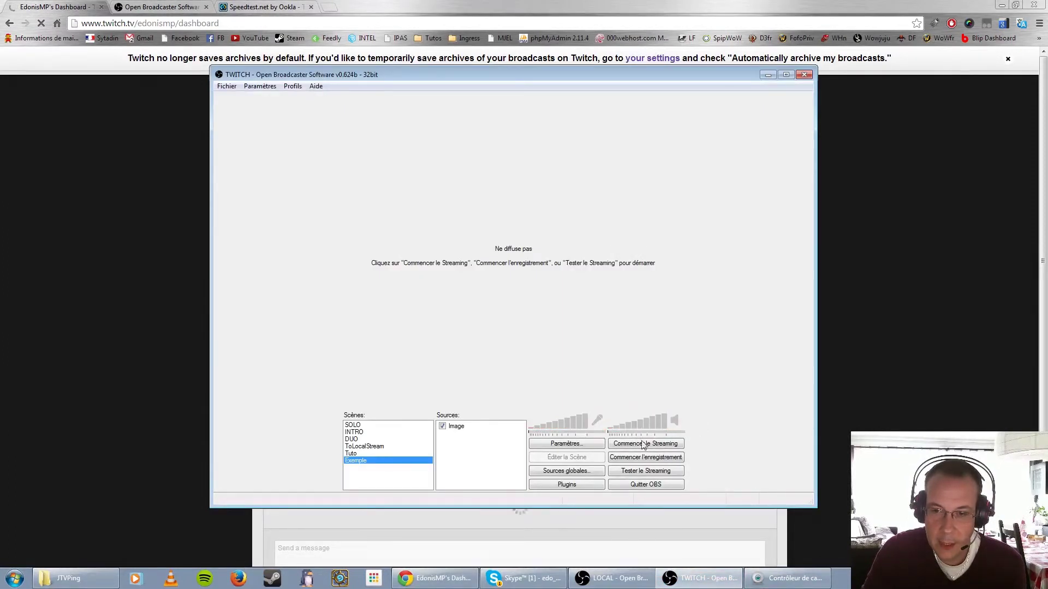
pyautogui.click(481, 429)
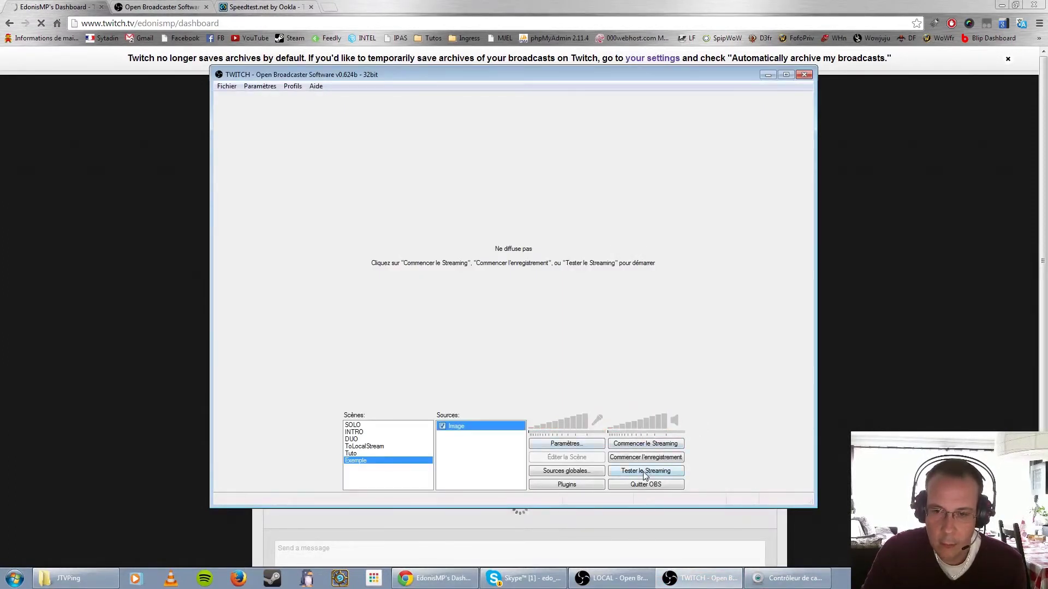
pyautogui.click(644, 445)
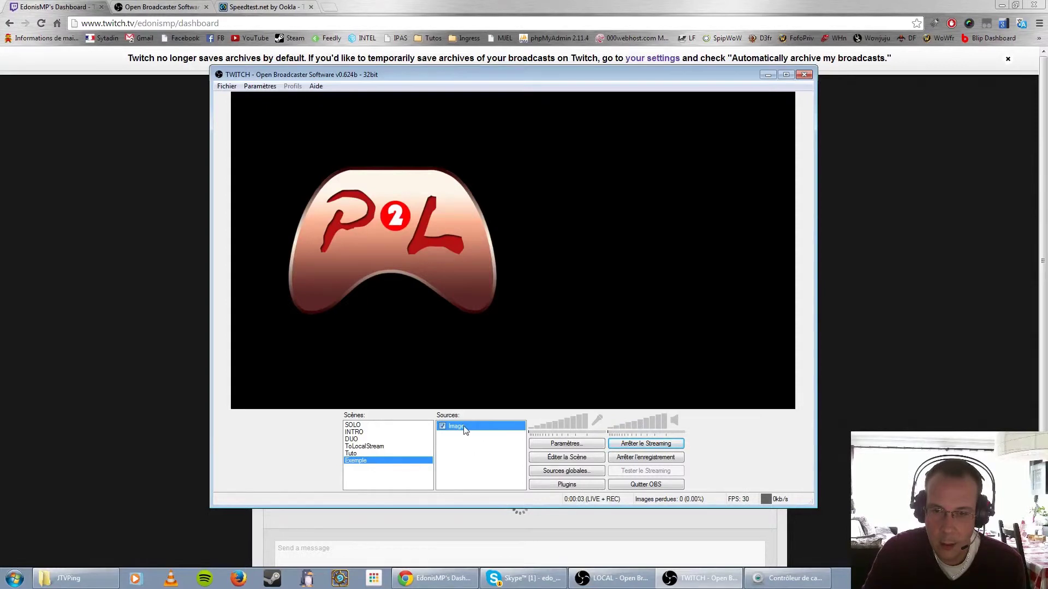
# Enable scene editing, move the logo image to near the preview's centre and deselect it
pyautogui.click(566, 457)
pyautogui.moveTo(471, 285); pyautogui.dragTo(591, 284)
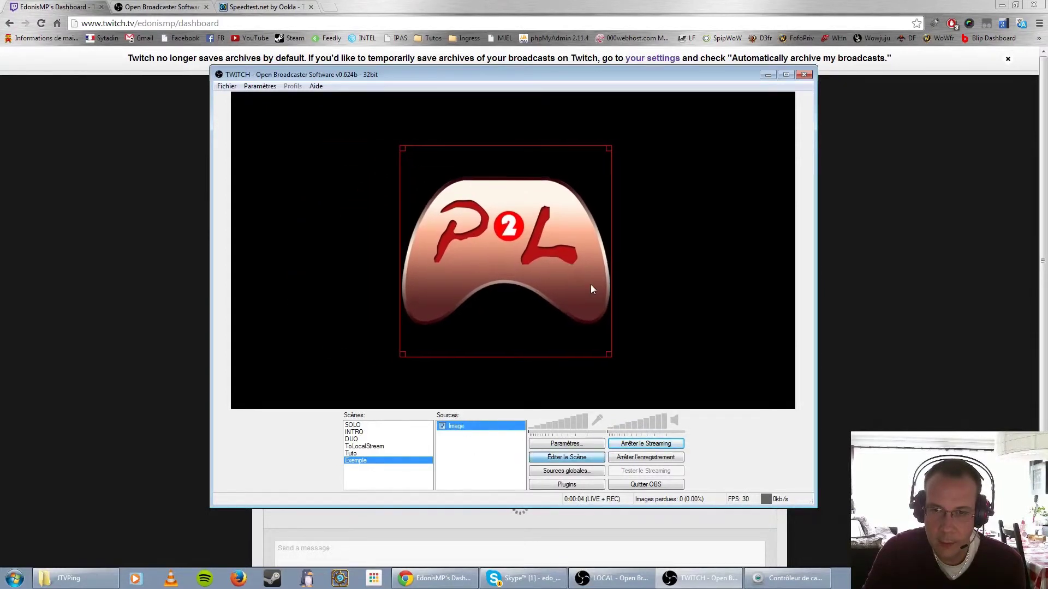
pyautogui.click(644, 291)
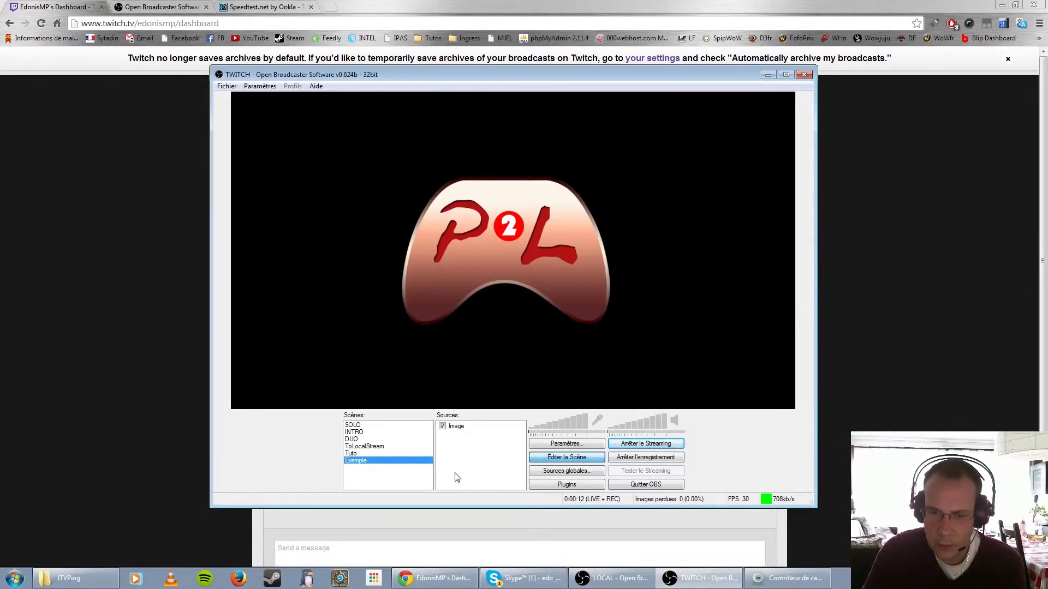
# Add a Text source named "Salut les poilus!" with default settings, then enlarge its empty box and place it beside the logo
pyautogui.rightClick(465, 449)
pyautogui.moveTo(502, 452)
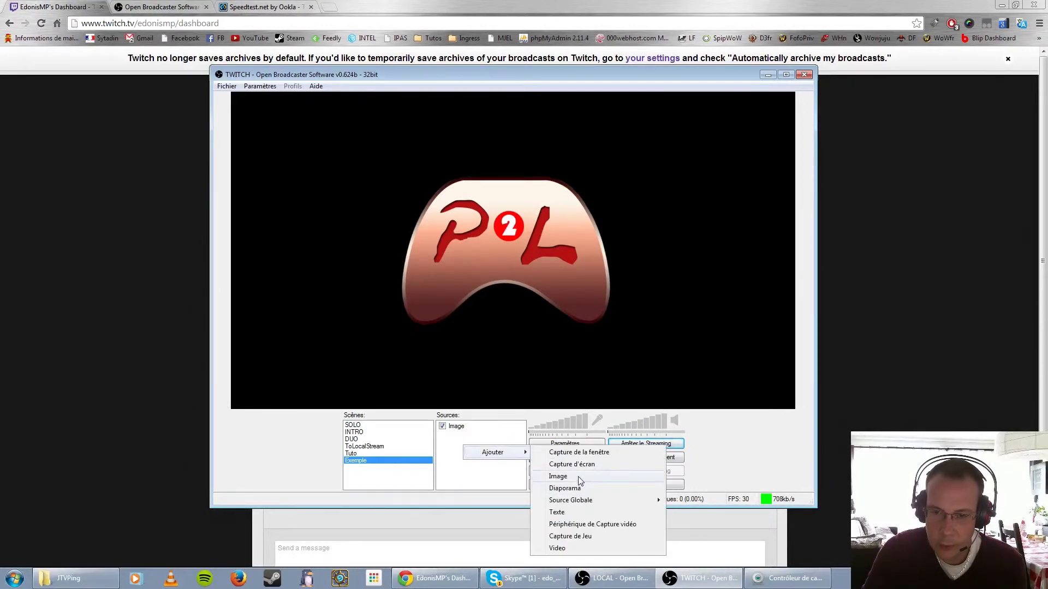
pyautogui.click(579, 511)
pyautogui.press('BackSpace')
pyautogui.write('les poilus!')
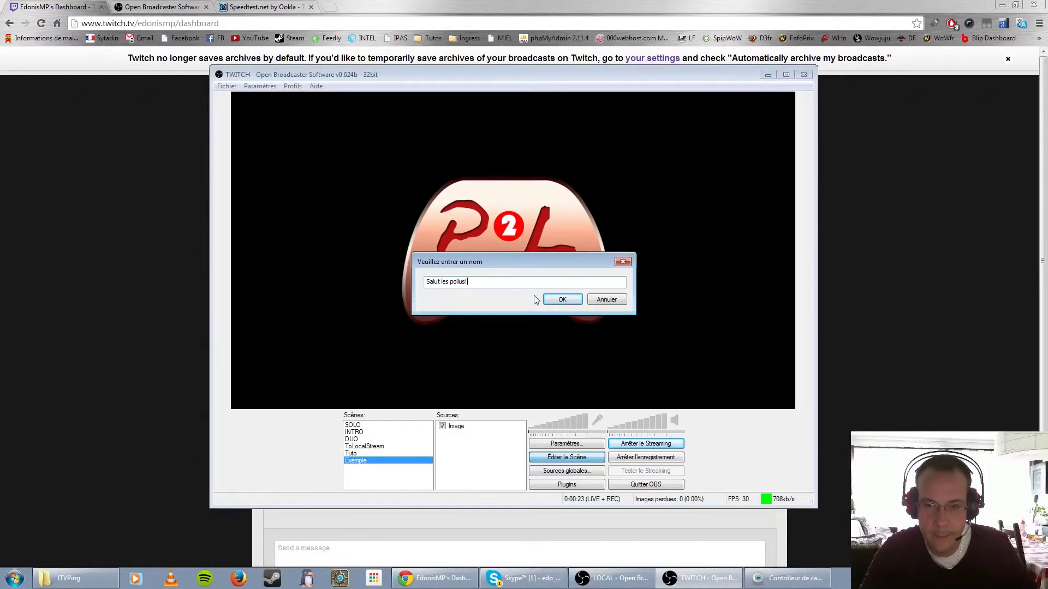
pyautogui.press('Return')
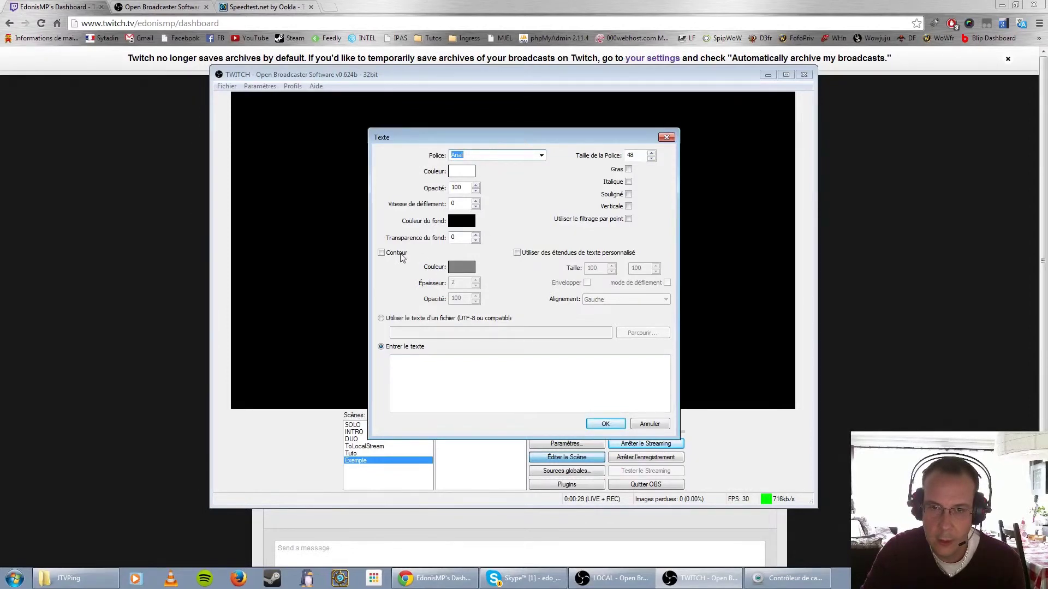
pyautogui.click(605, 425)
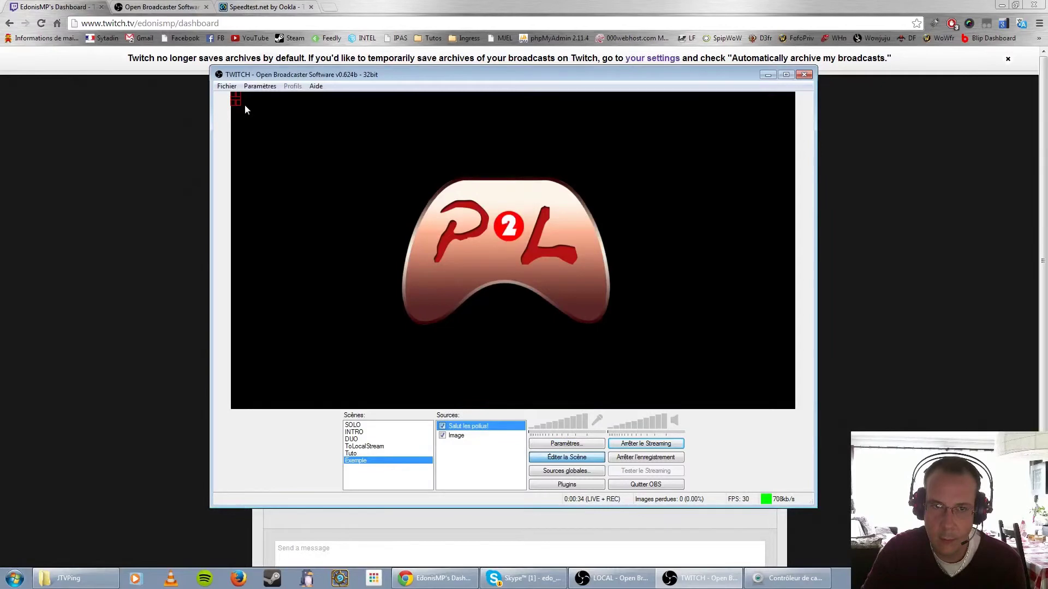
pyautogui.moveTo(240, 104); pyautogui.dragTo(360, 153)
pyautogui.moveTo(298, 143); pyautogui.dragTo(319, 206)
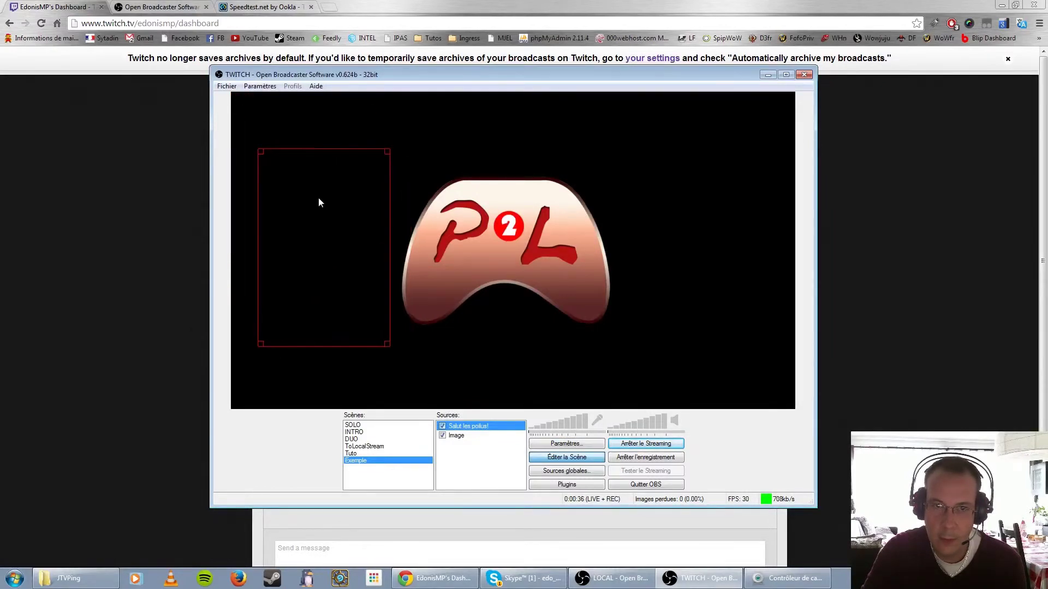
# Set the content of the "Salut les poilus!" text source to "Salut les poilus" and save it
pyautogui.doubleClick(463, 427)
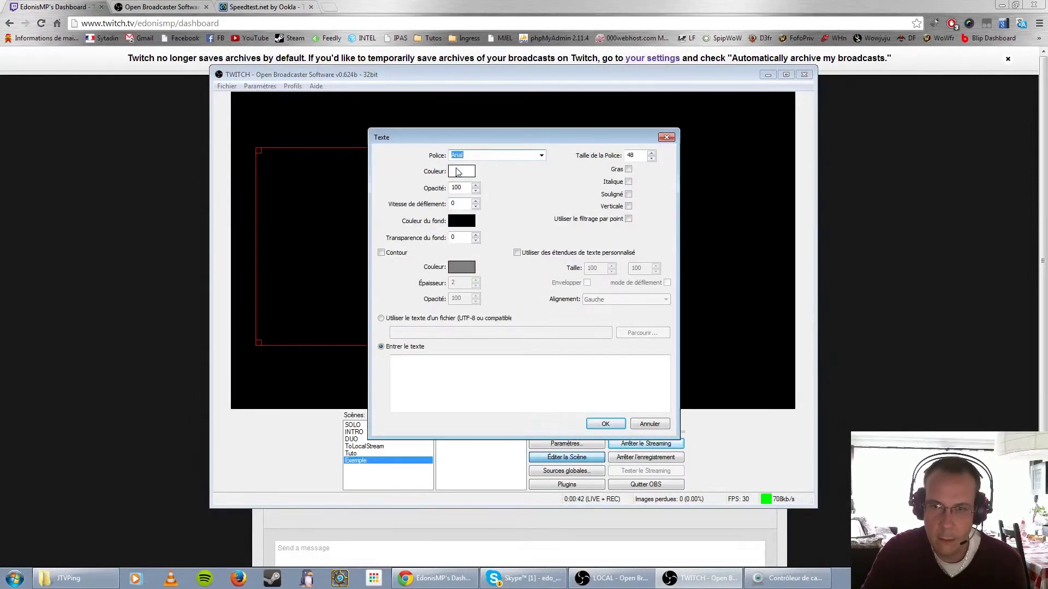
pyautogui.click(432, 366)
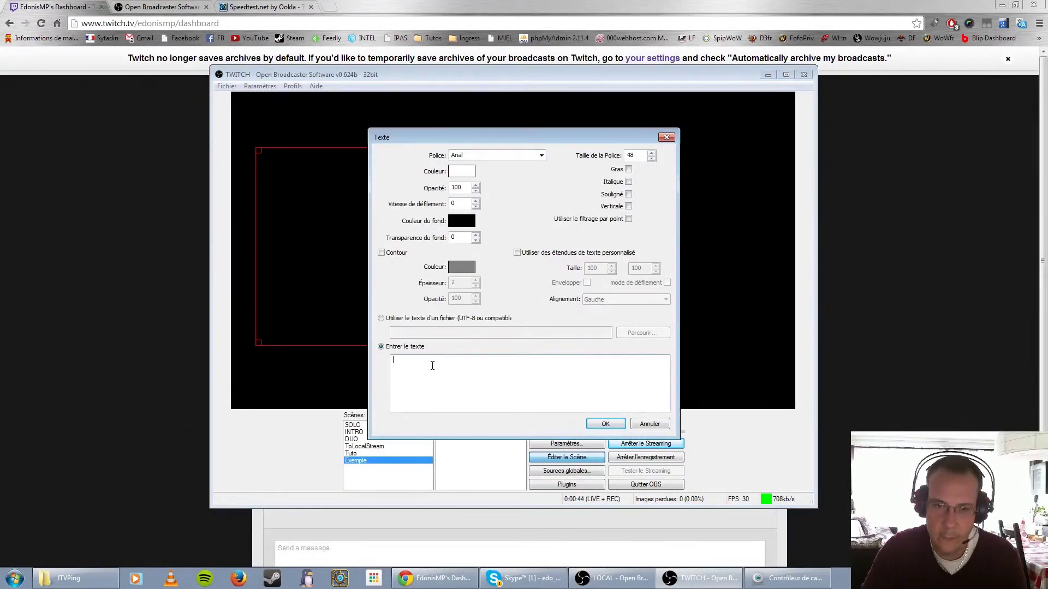
pyautogui.write('Salut')
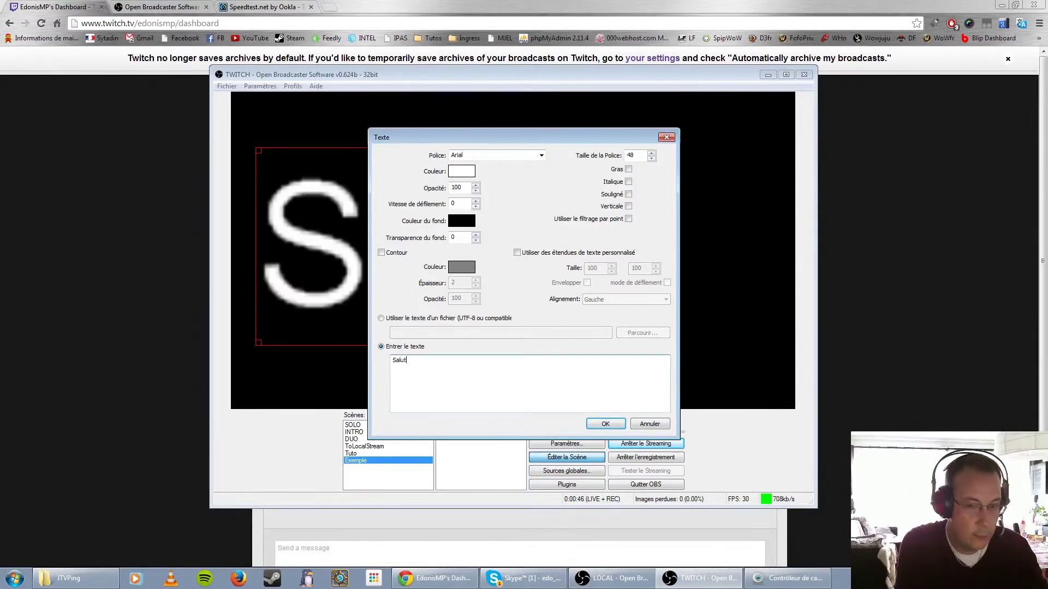
pyautogui.write(' les poilus')
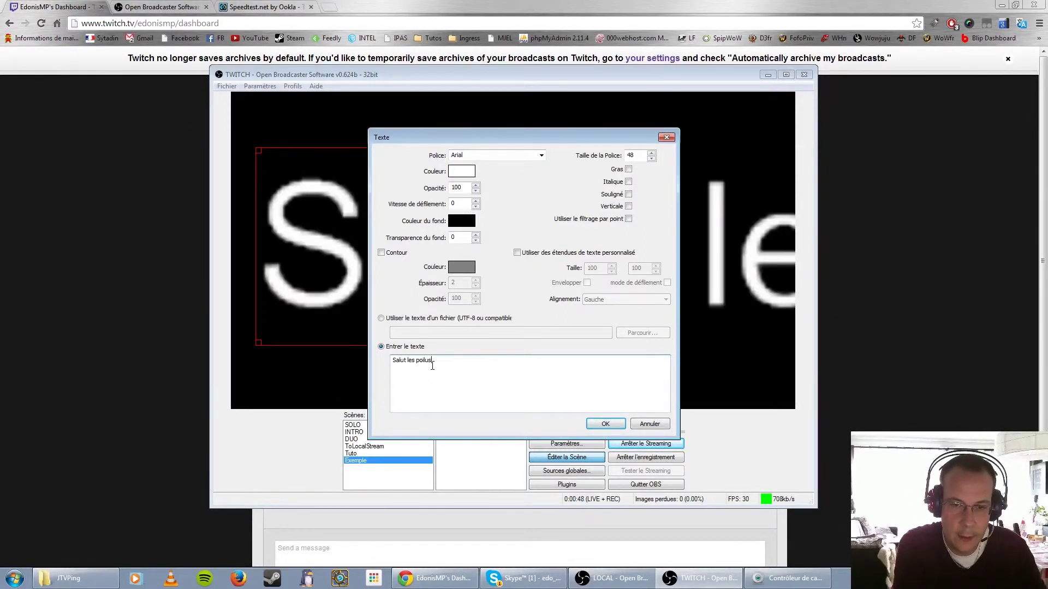
pyautogui.click(605, 424)
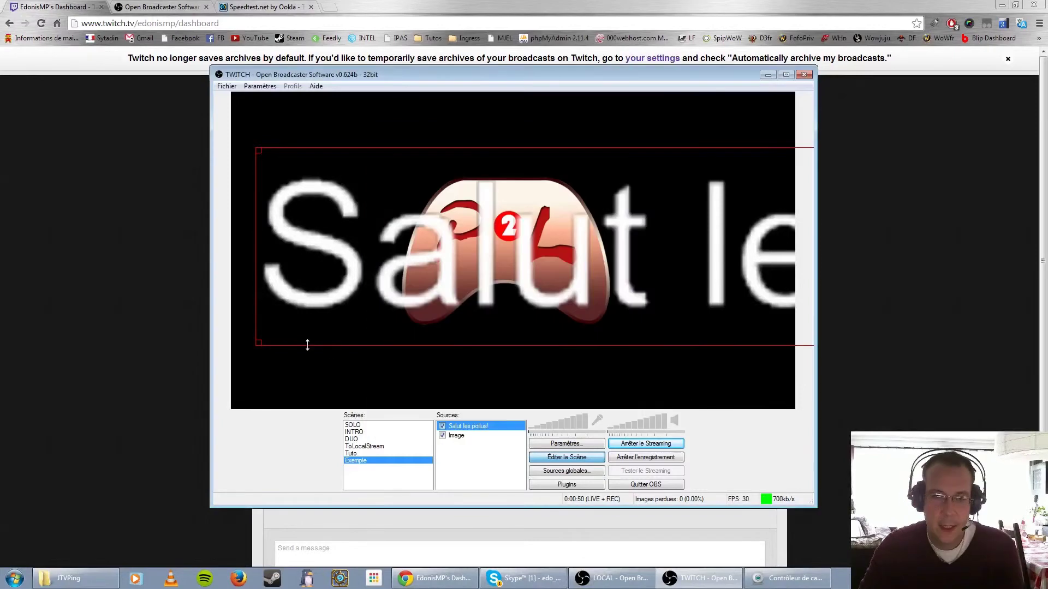
# Shrink the text to span the top of the preview above the logo, and check the live video on the Twitch dashboard
pyautogui.moveTo(257, 345); pyautogui.dragTo(302, 168)
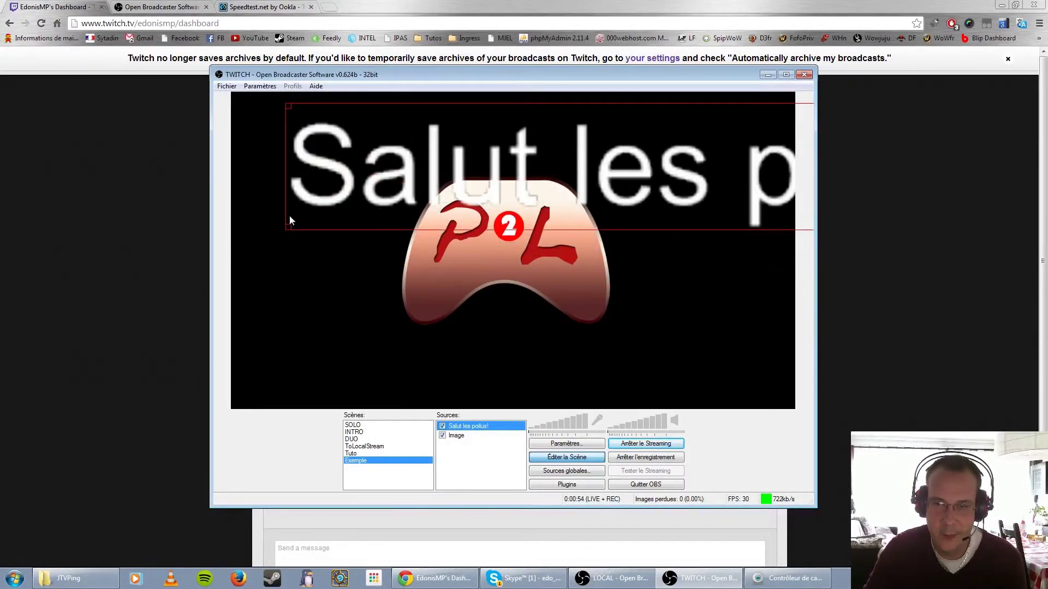
pyautogui.moveTo(287, 224); pyautogui.dragTo(333, 172)
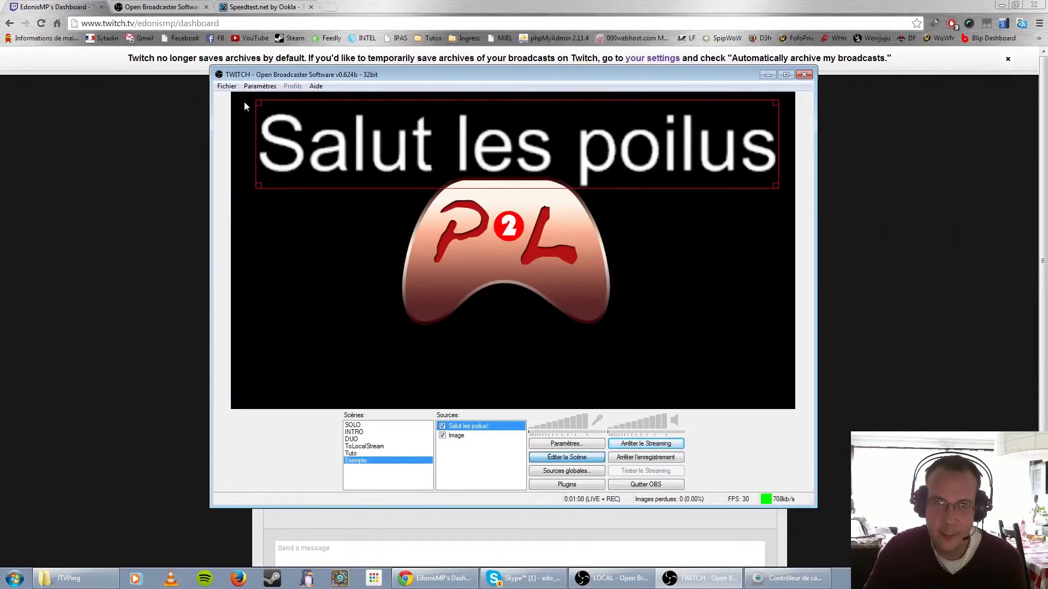
pyautogui.click(74, 4)
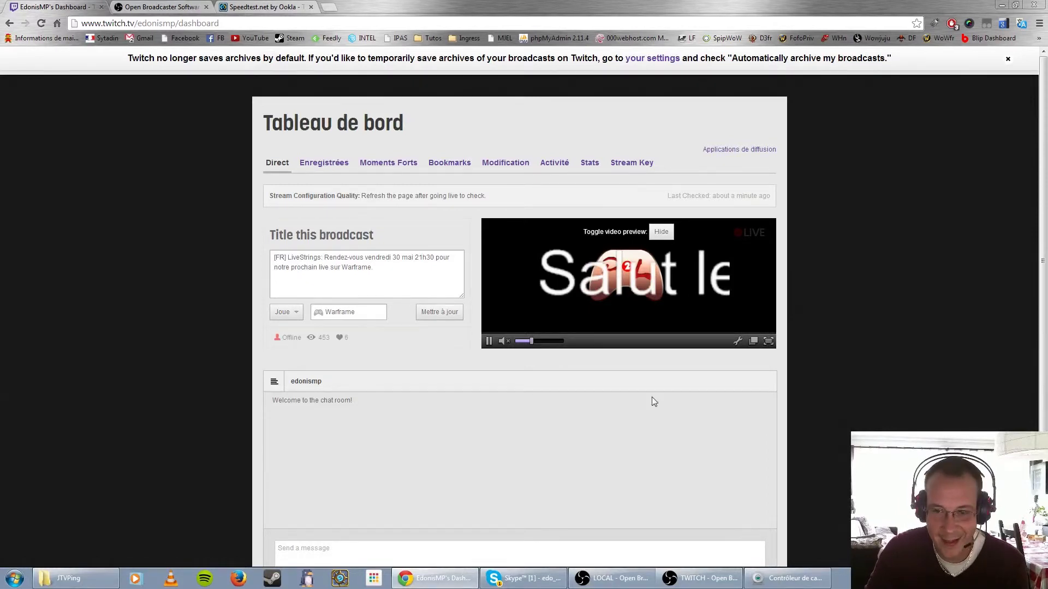
pyautogui.click(694, 582)
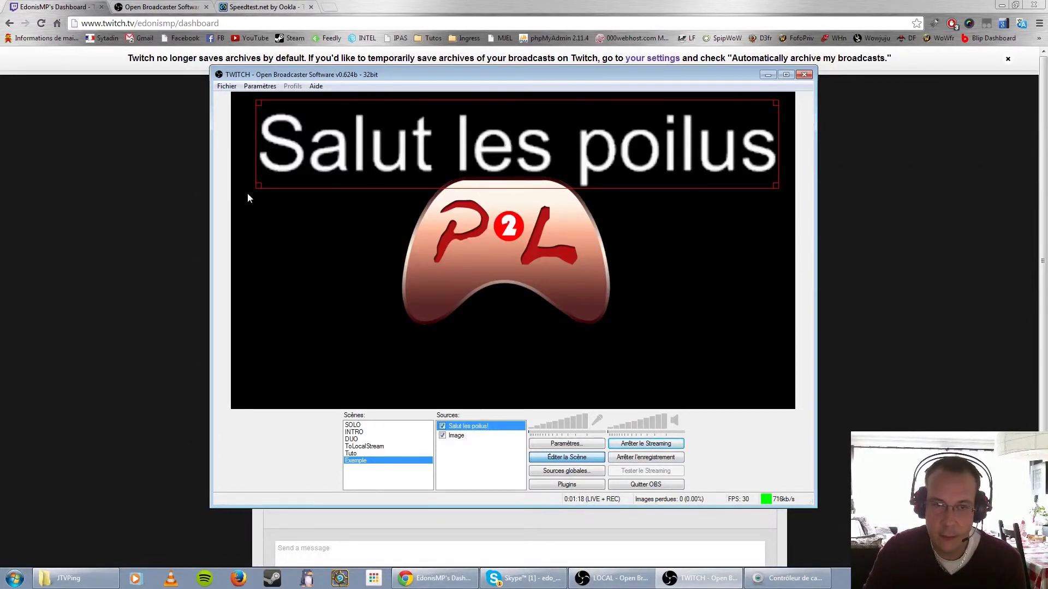
# Shrink the text further into the preview's upper-left corner, deselect it and shift the application window slightly left
pyautogui.moveTo(259, 186); pyautogui.dragTo(226, 121)
pyautogui.click(302, 209)
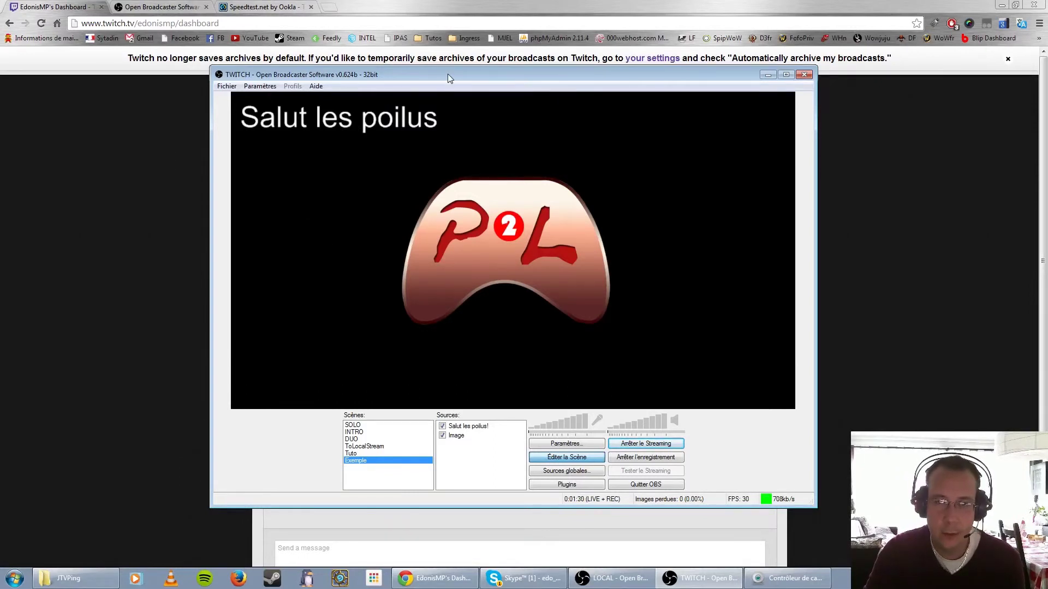
pyautogui.moveTo(447, 74); pyautogui.dragTo(407, 75)
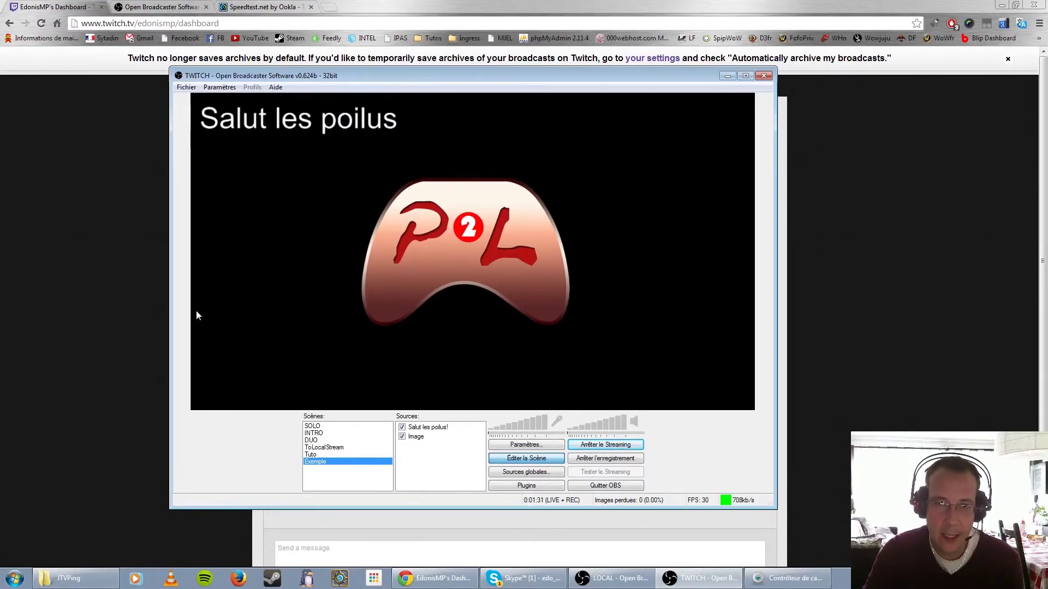
# Examine the -multi argument in the target of the Open Broadcaster Software (32bit) shortcut's properties, and close them without saving
pyautogui.press('super')
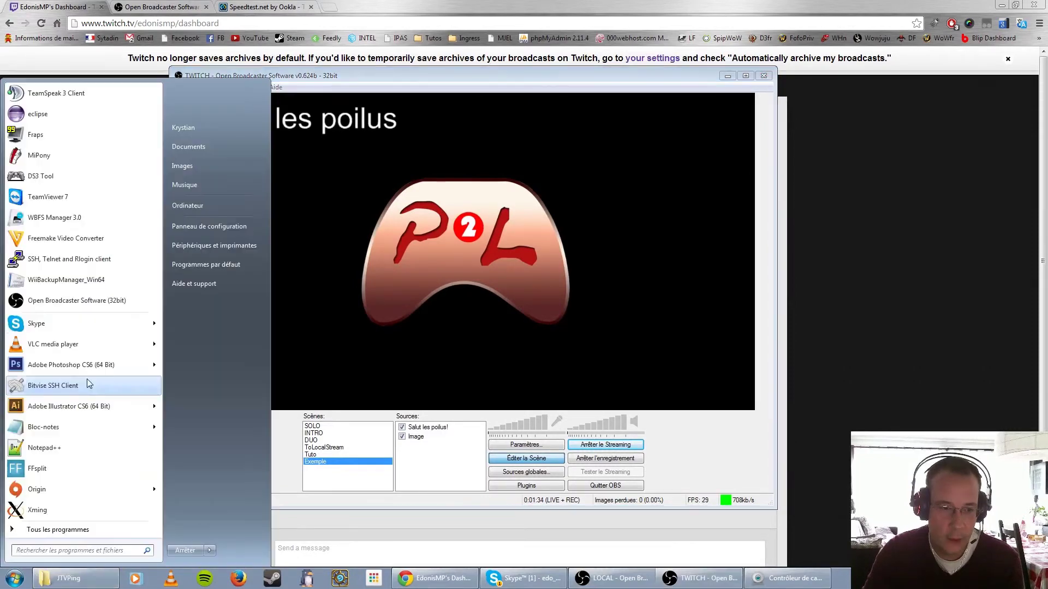
pyautogui.rightClick(77, 303)
pyautogui.click(119, 381)
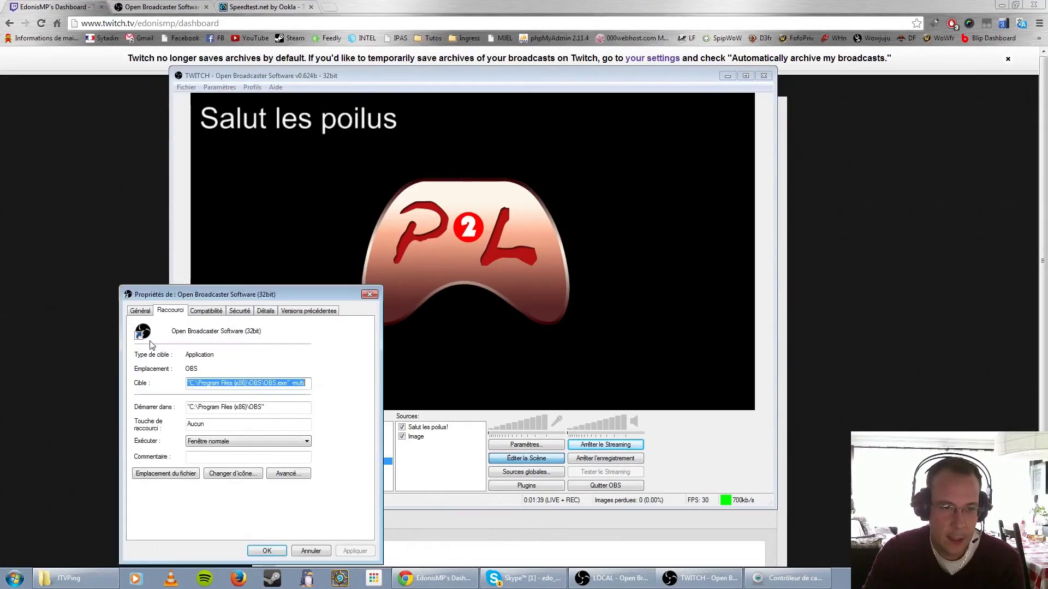
pyautogui.click(298, 387)
pyautogui.moveTo(290, 384); pyautogui.dragTo(311, 384)
pyautogui.click(288, 384)
pyautogui.write('"')
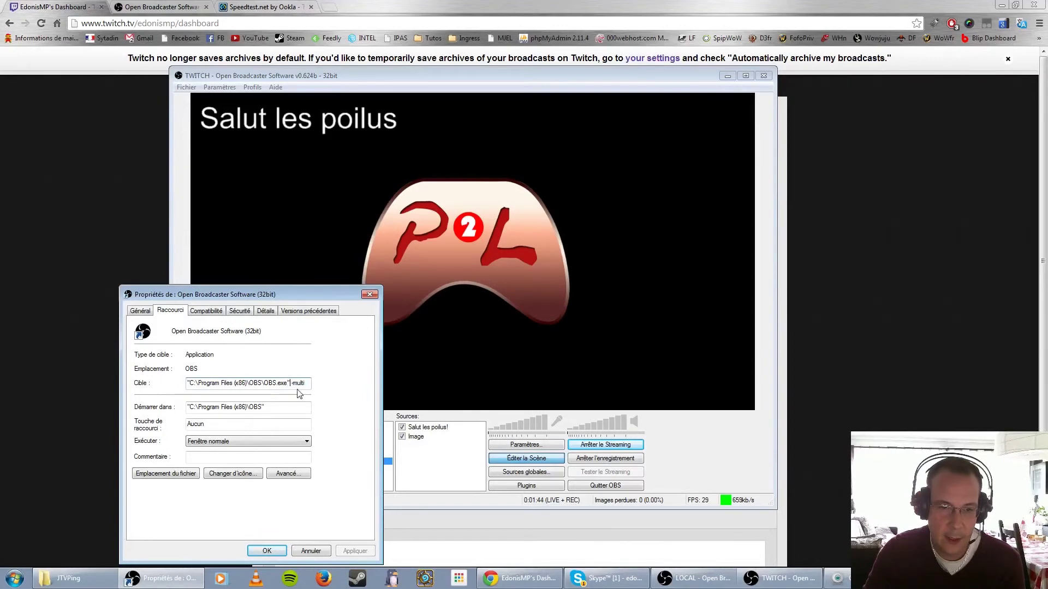
pyautogui.moveTo(291, 383); pyautogui.dragTo(311, 383)
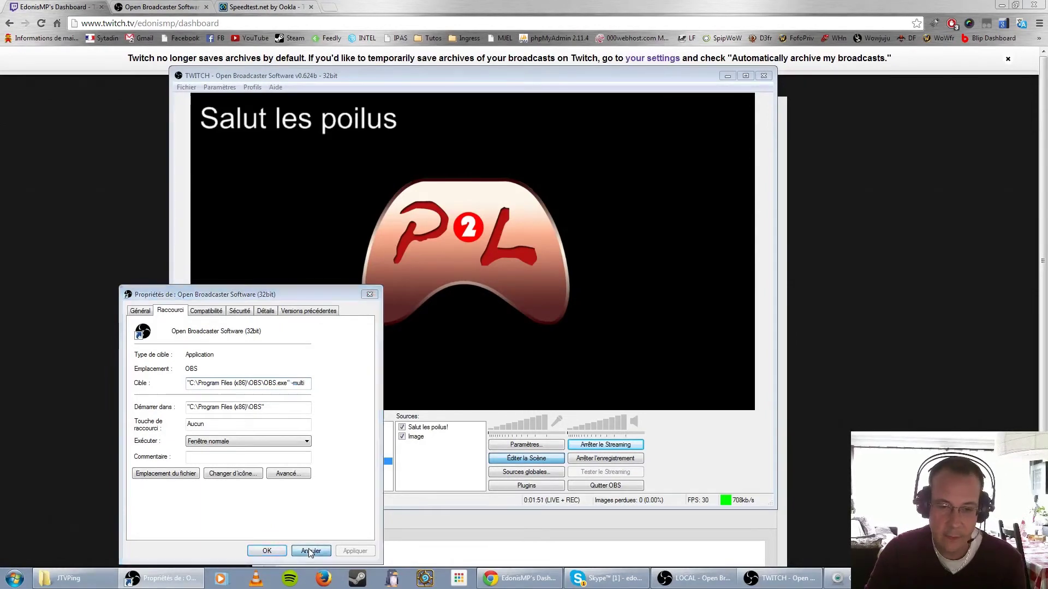
pyautogui.click(309, 551)
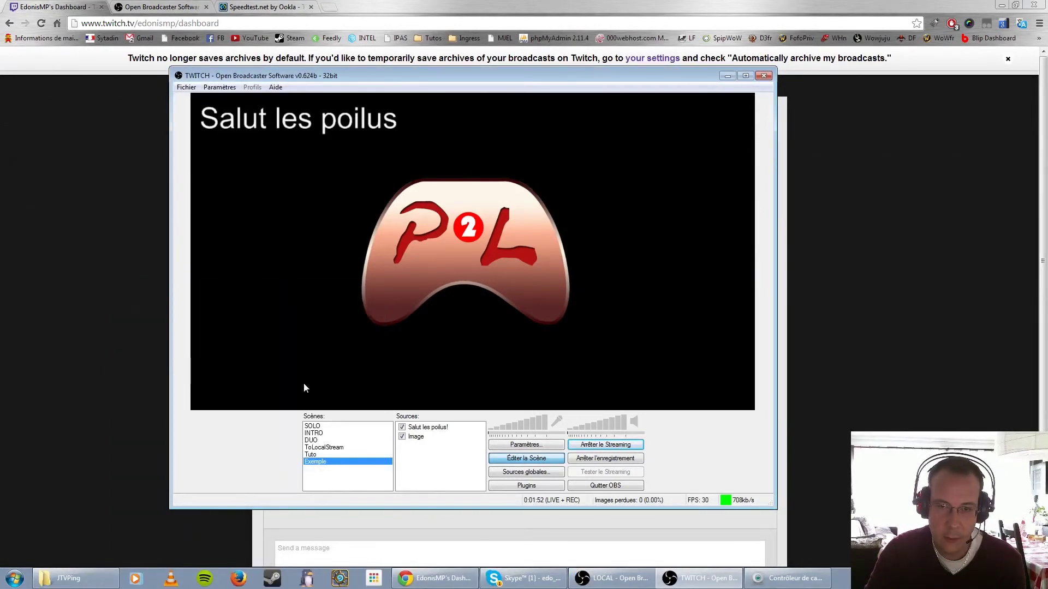